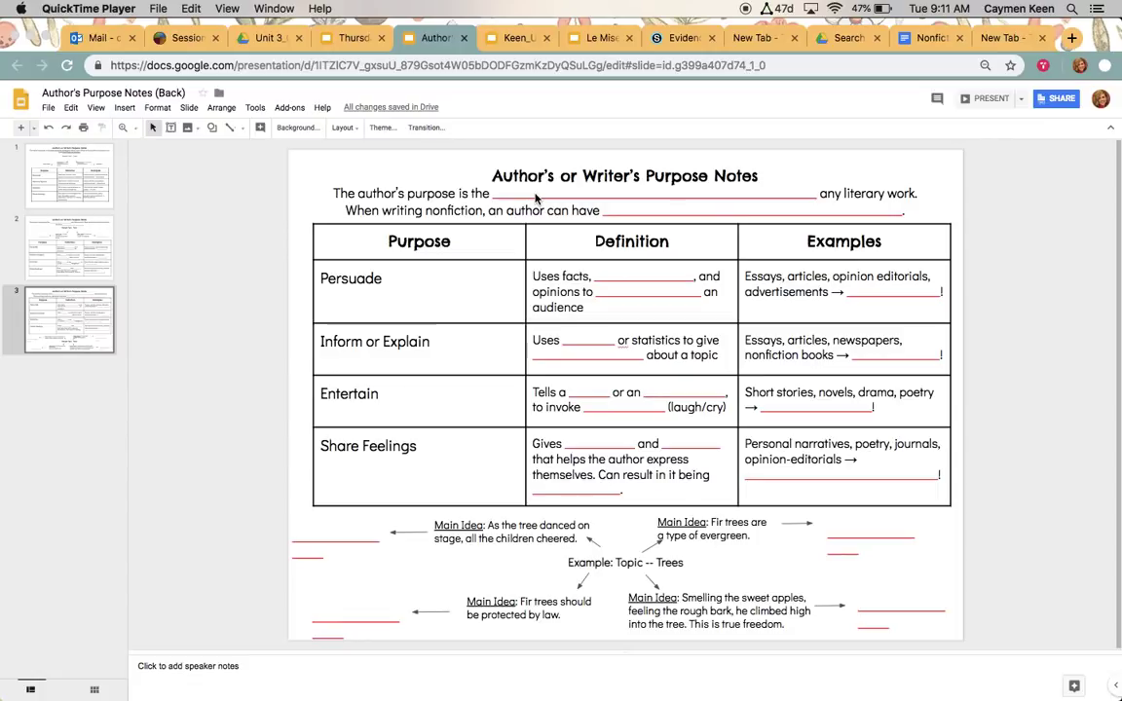
Step: Fill the intro sentence blanks with red 'main reason for writing' and 'more than one purpose'
{"action": "left_click", "coordinate": [535, 198]}
{"action": "double_click", "coordinate": [535, 194]}
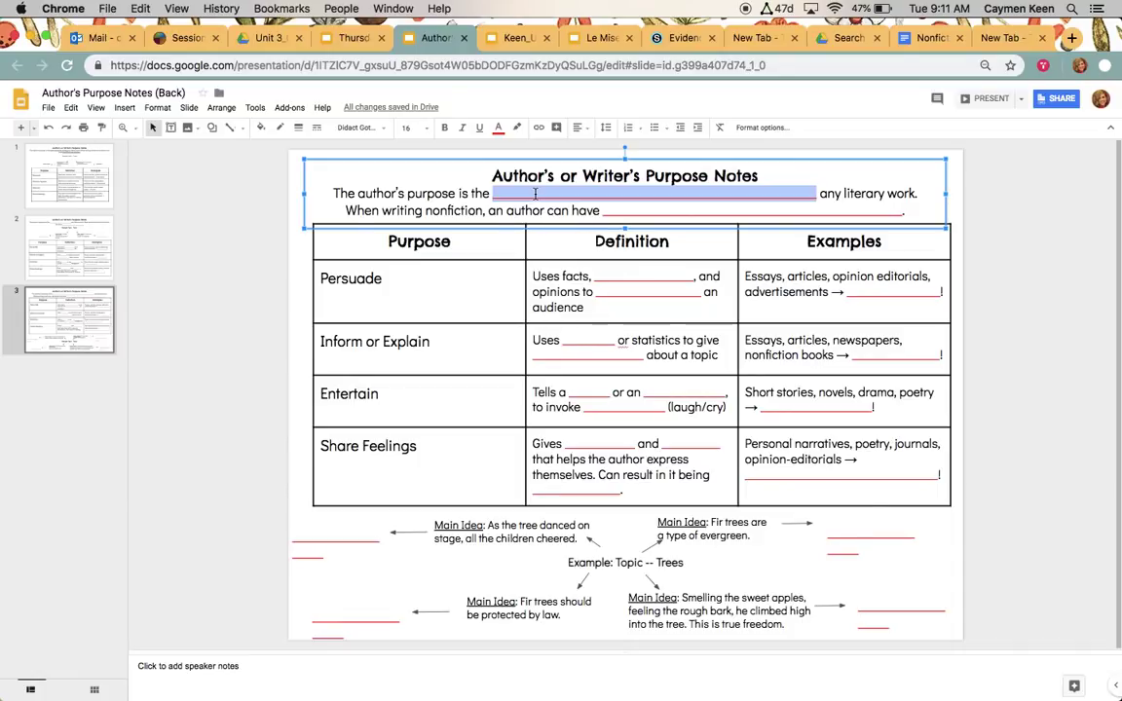
{"action": "type", "text": "main re"}
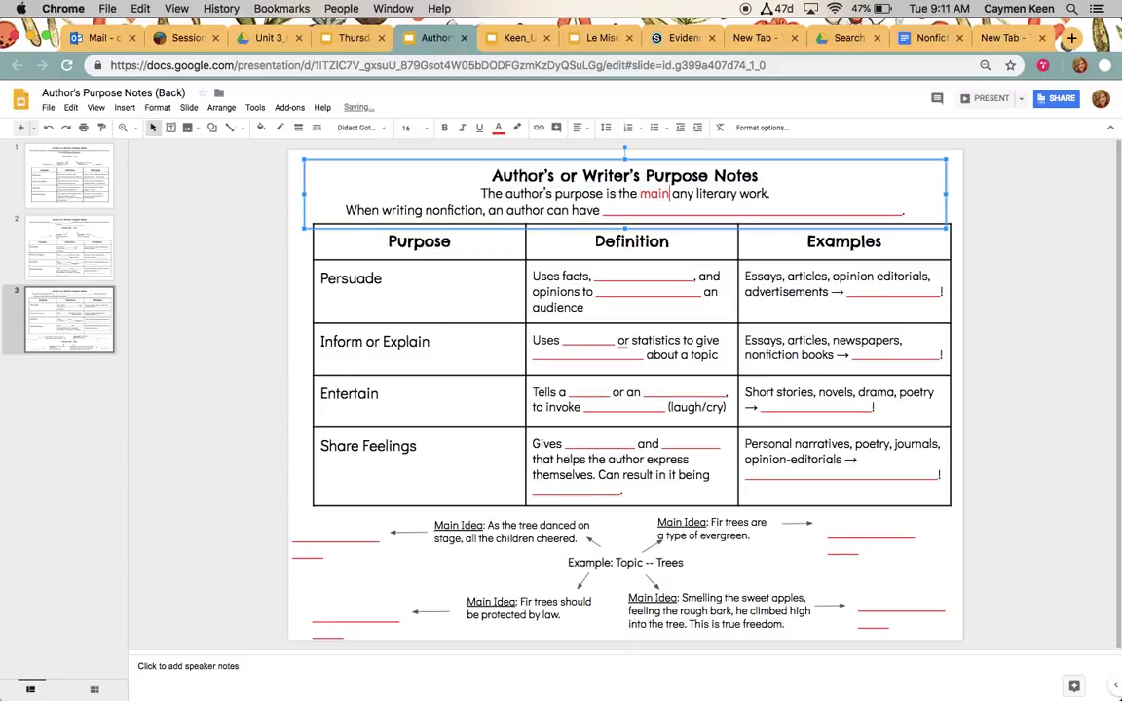
{"action": "type", "text": "ason f"}
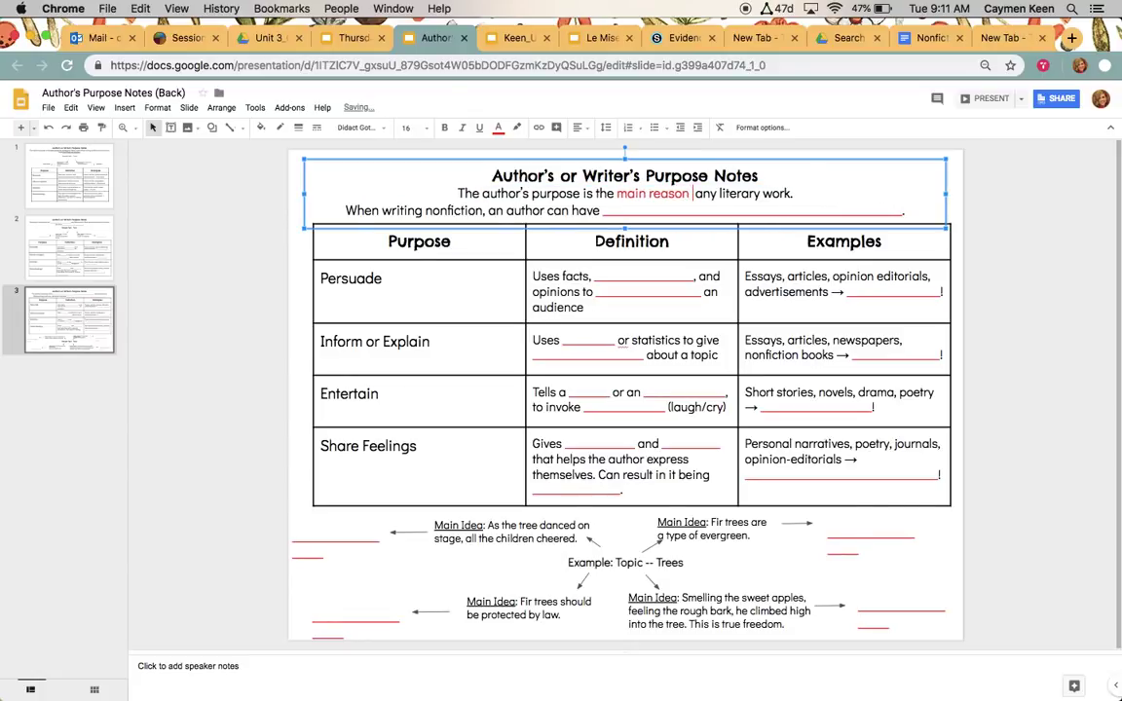
{"action": "type", "text": "or writing"}
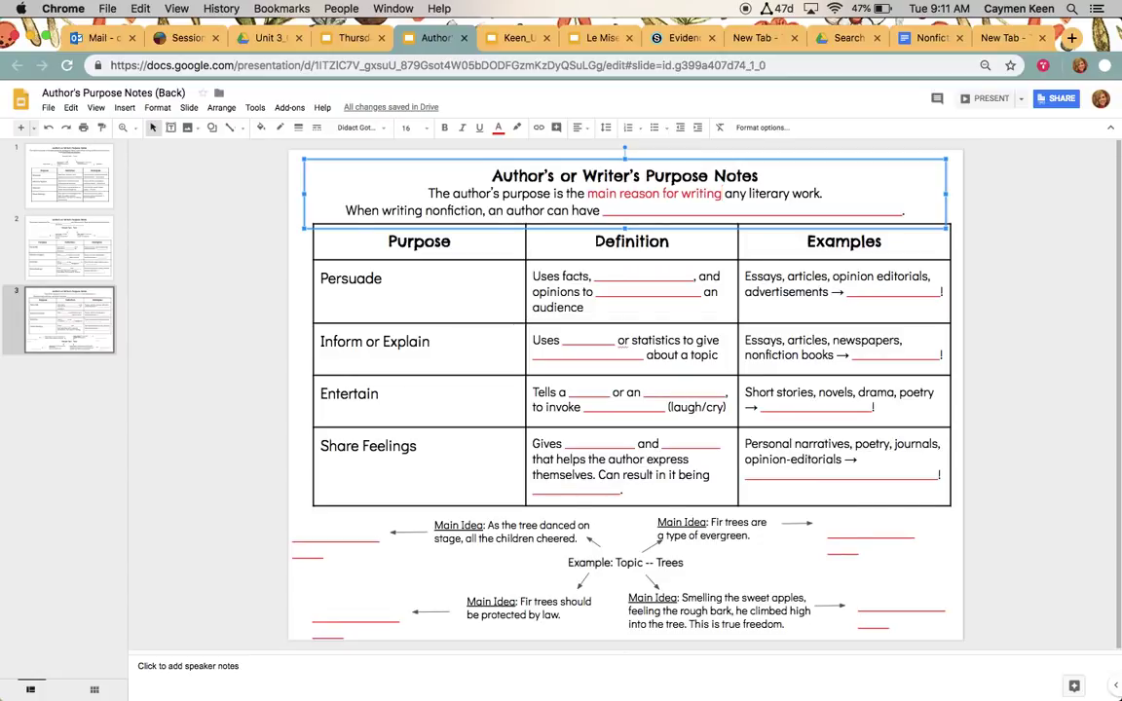
{"action": "double_click", "coordinate": [652, 211]}
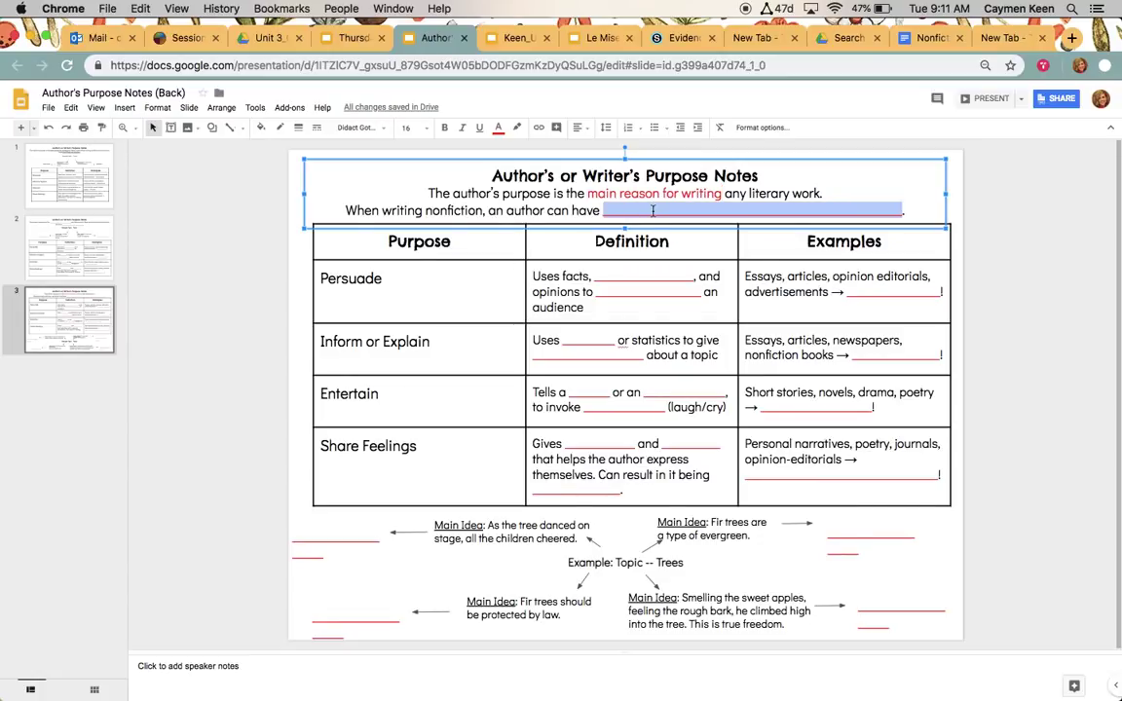
{"action": "type", "text": "more than "}
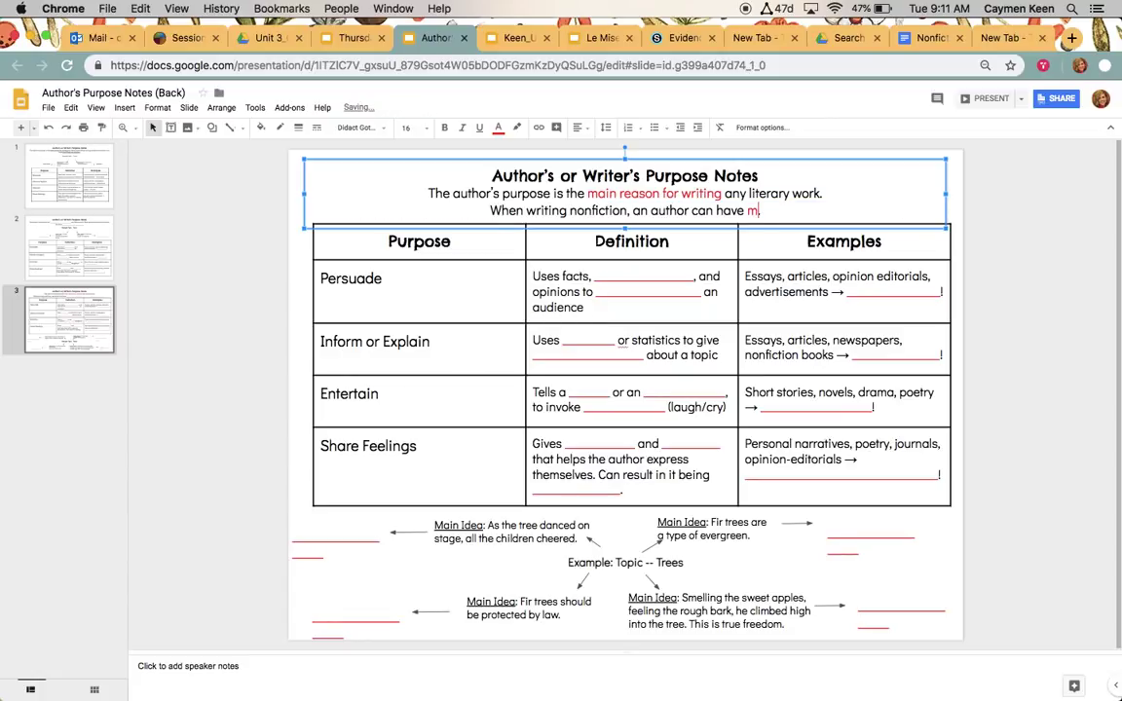
{"action": "type", "text": "one purpose"}
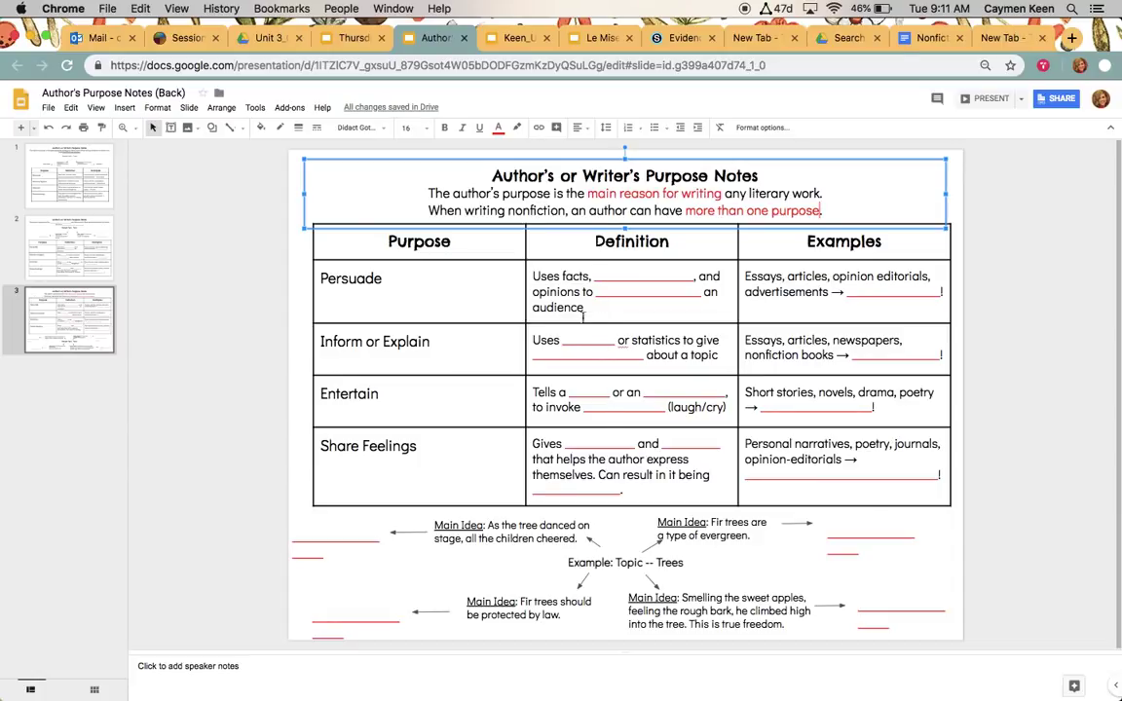
{"action": "left_click", "coordinate": [399, 287]}
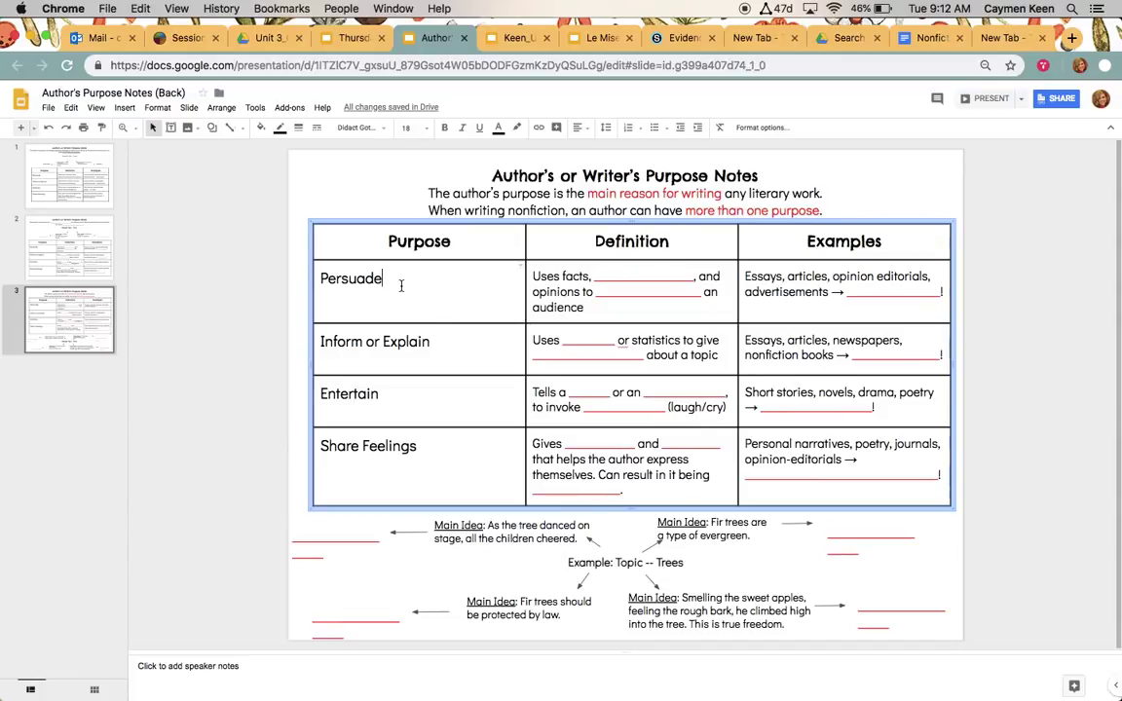
Step: Fill the Persuade row blanks with statistics and convince, and the example with Expository
{"action": "double_click", "coordinate": [620, 282]}
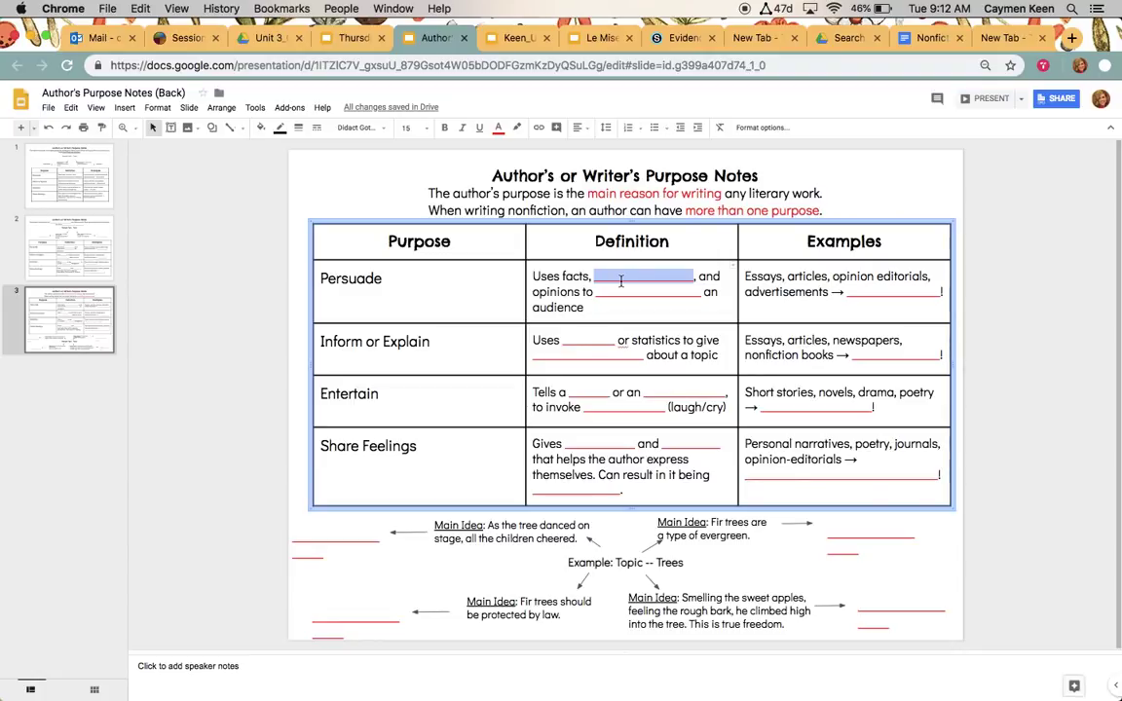
{"action": "type", "text": "statisti"}
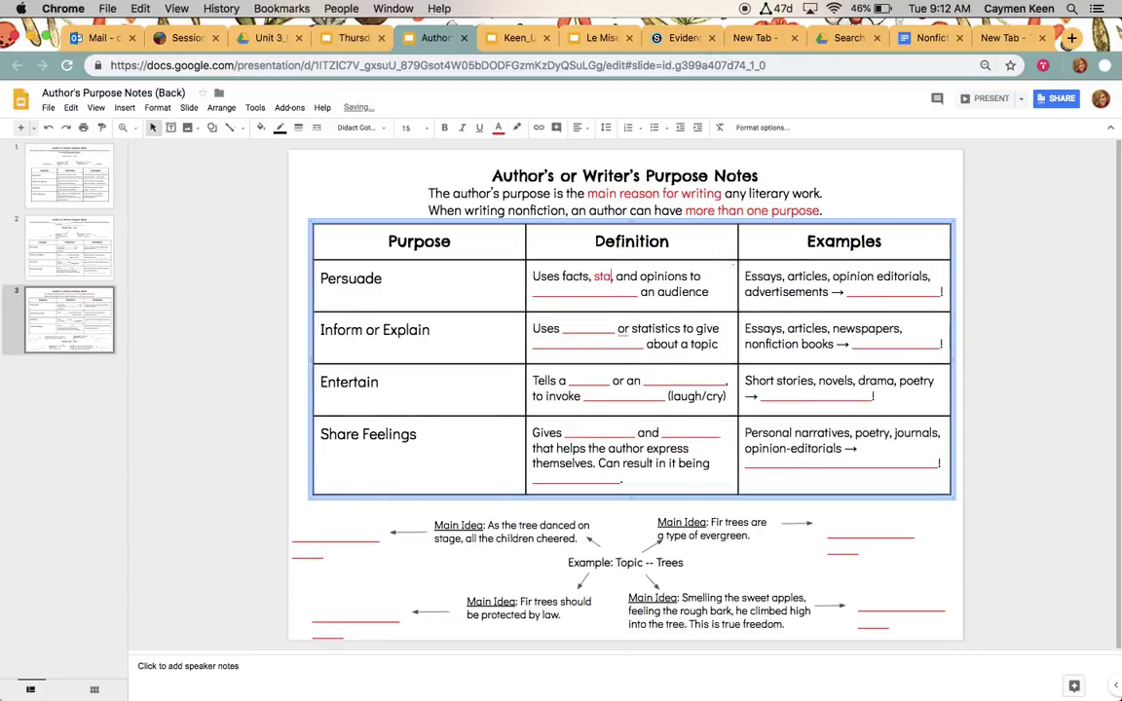
{"action": "type", "text": "cs"}
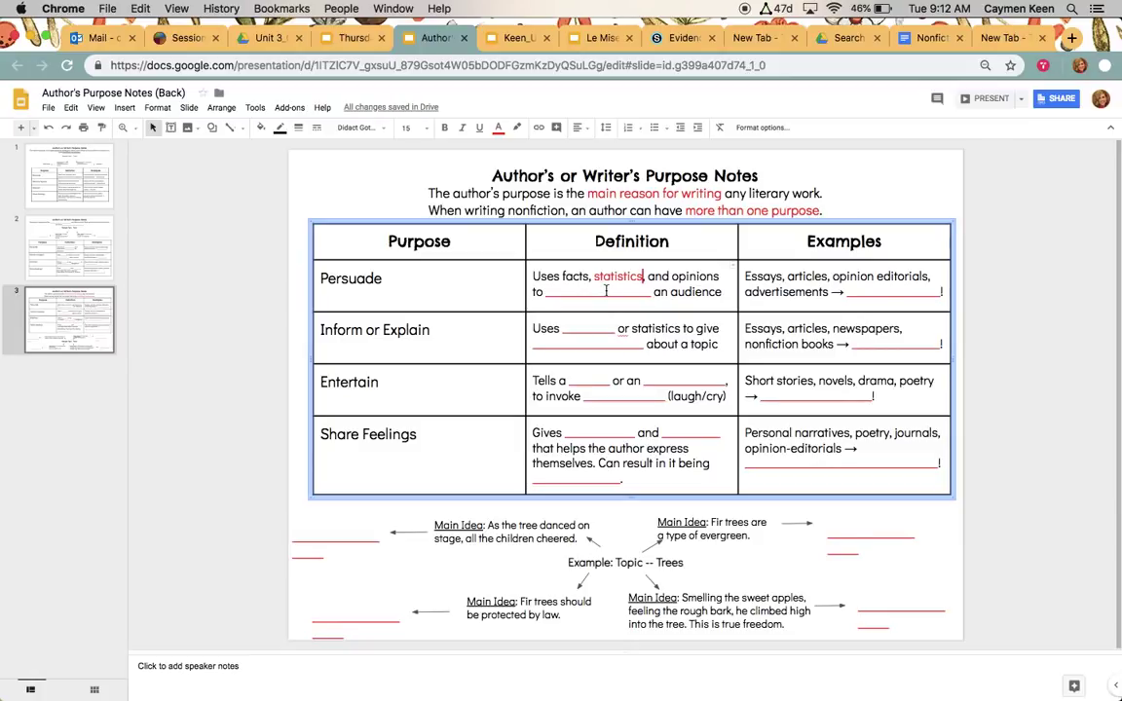
{"action": "double_click", "coordinate": [606, 291]}
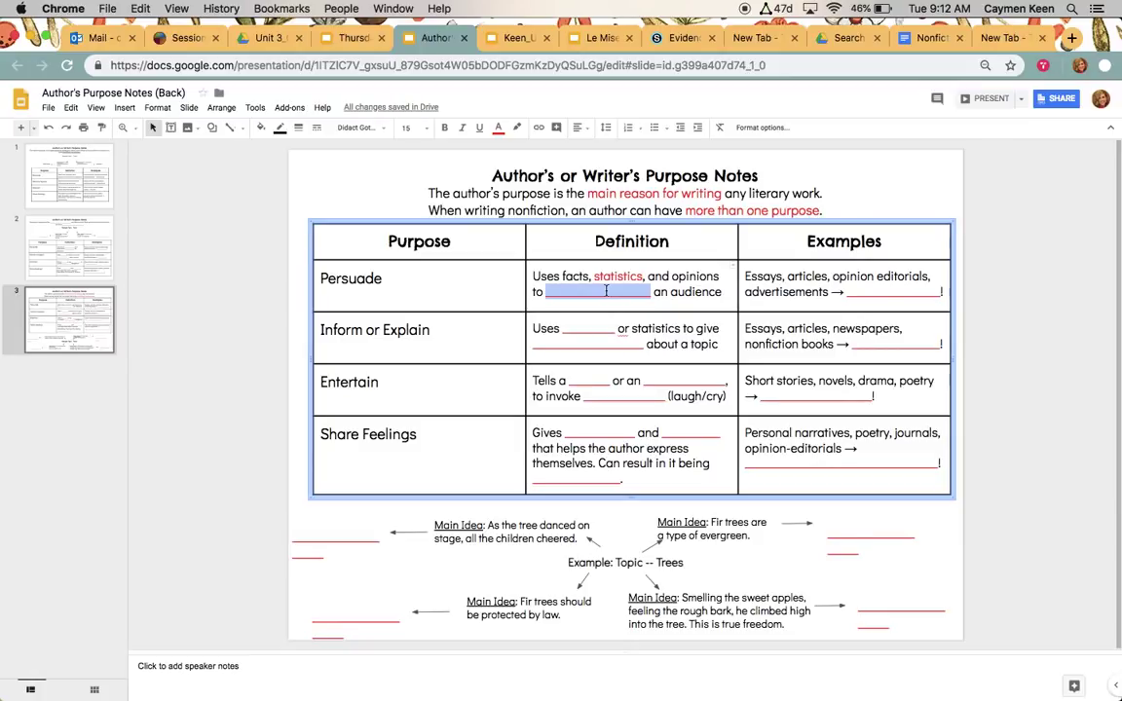
{"action": "type", "text": "convince"}
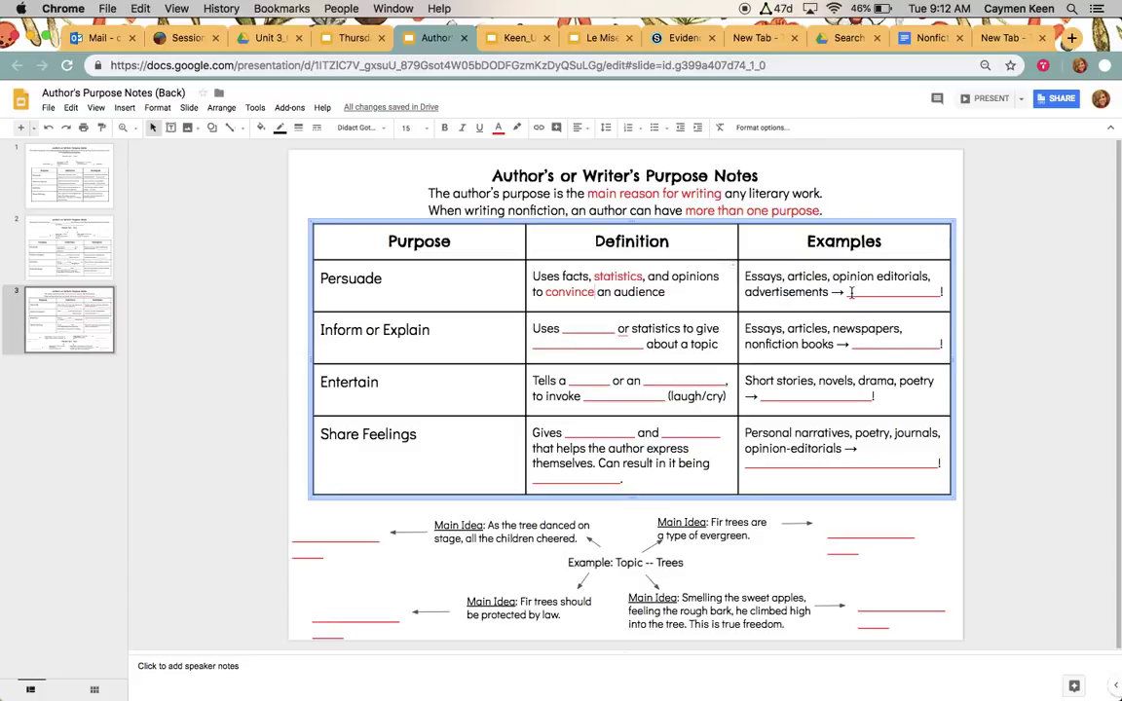
{"action": "double_click", "coordinate": [850, 292]}
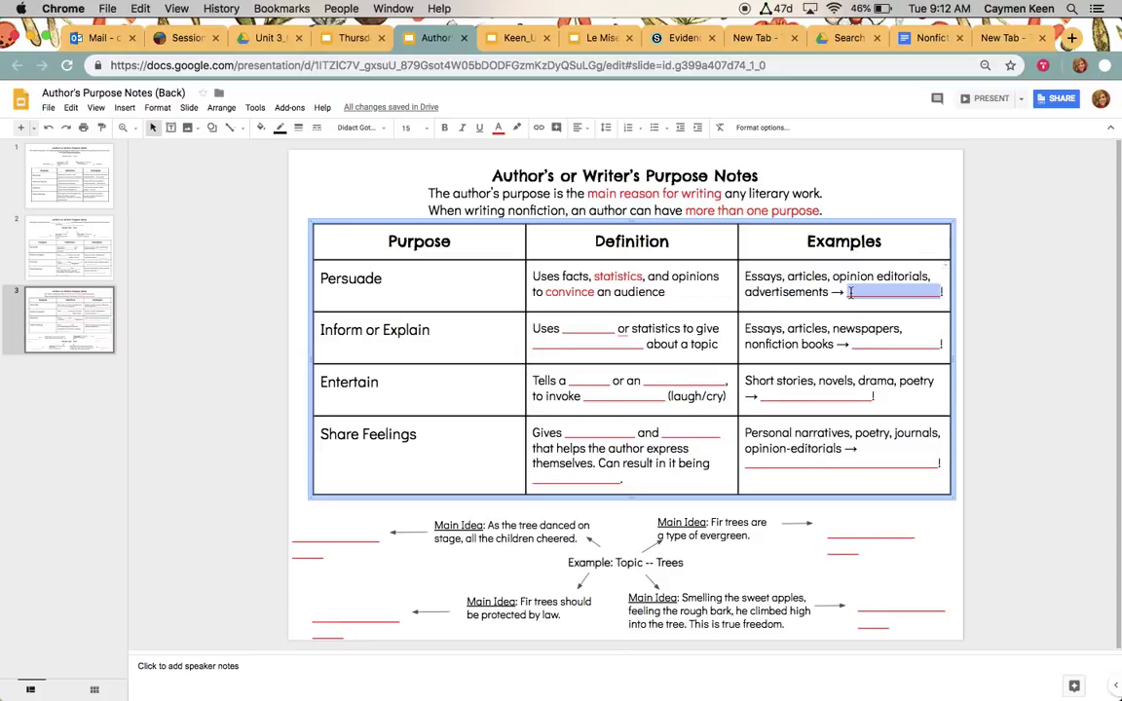
{"action": "type", "text": "Expositi"}
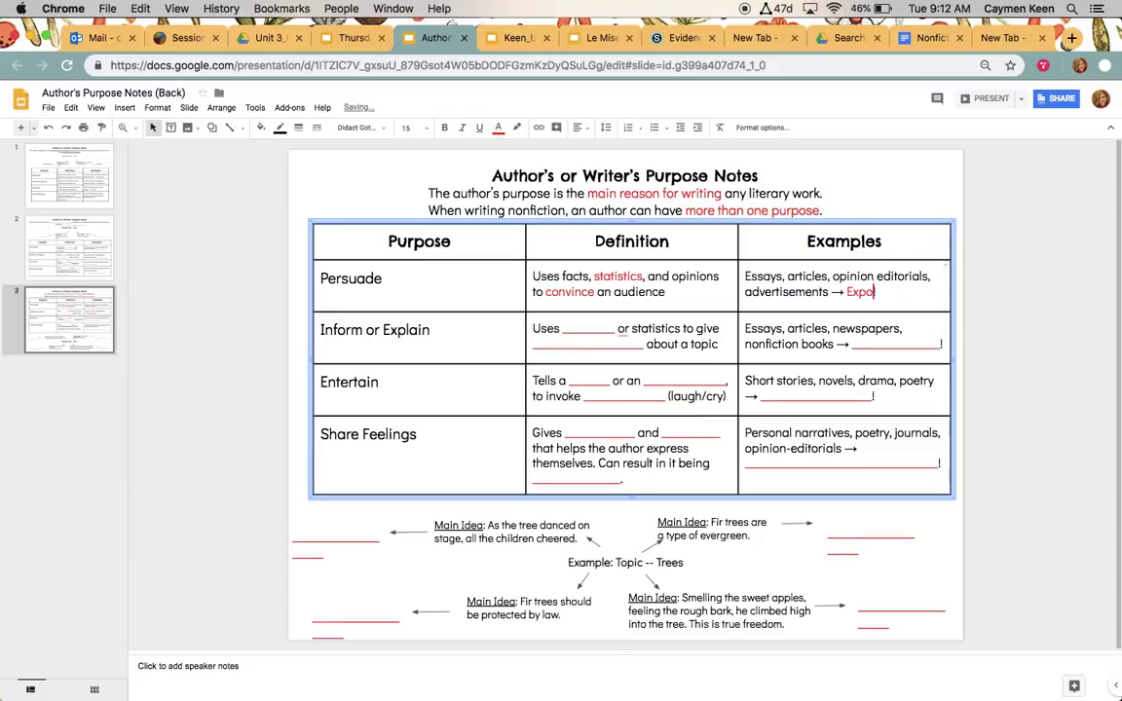
{"action": "type", "text": "ory!"}
{"action": "left_click", "coordinate": [891, 417]}
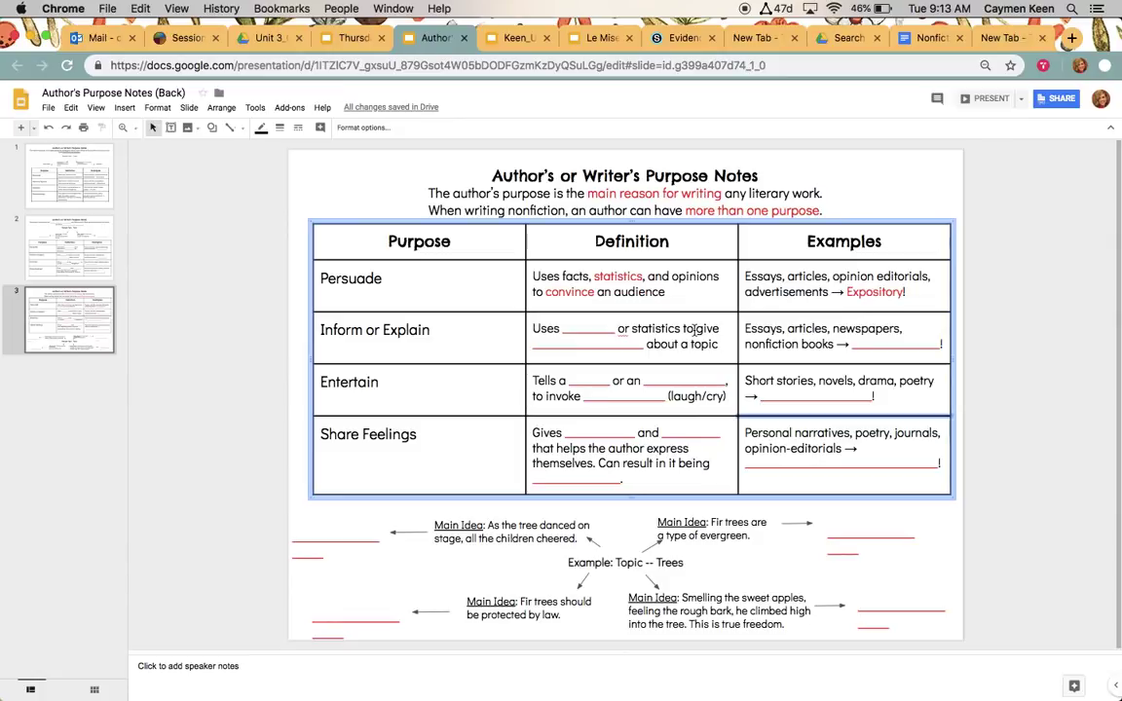
Step: Fill the Inform or Explain row with facts and information, and the example Expository
{"action": "left_click", "coordinate": [603, 330]}
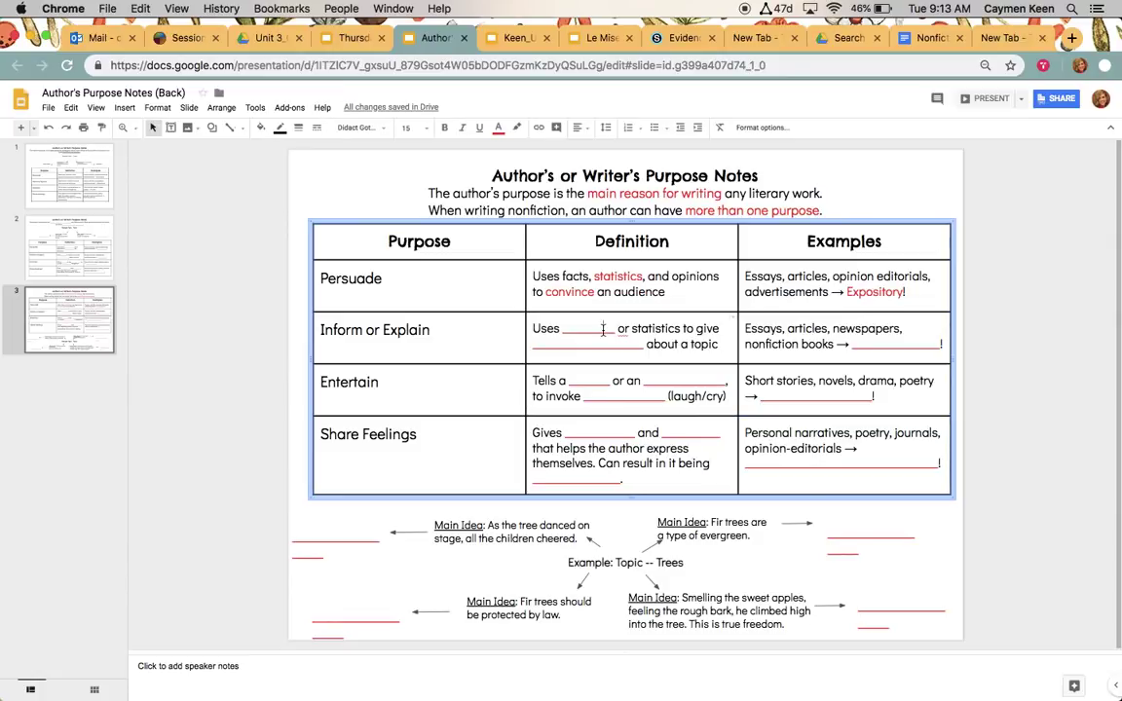
{"action": "double_click", "coordinate": [603, 330]}
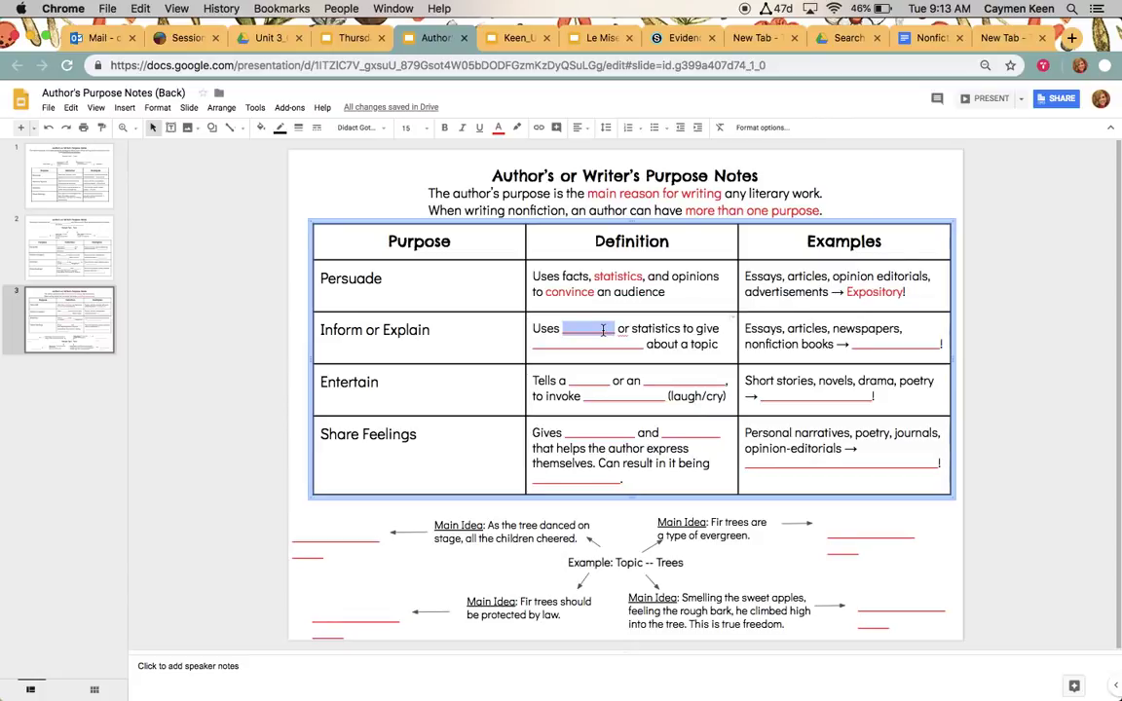
{"action": "type", "text": "facts"}
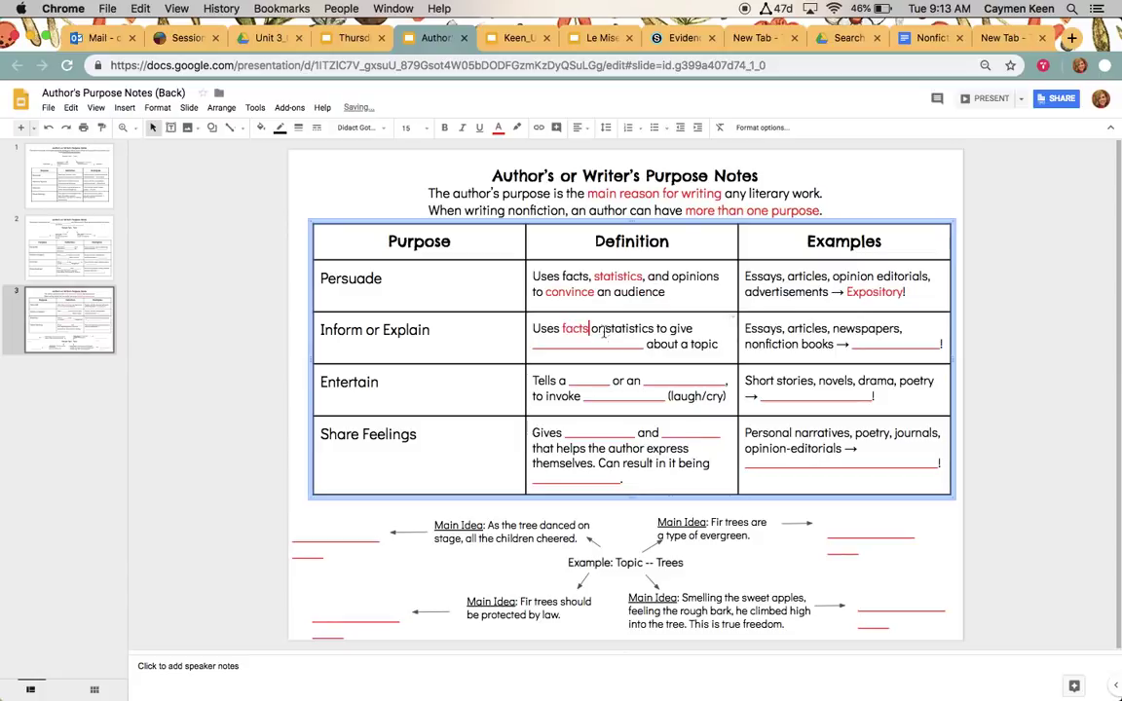
{"action": "double_click", "coordinate": [614, 341]}
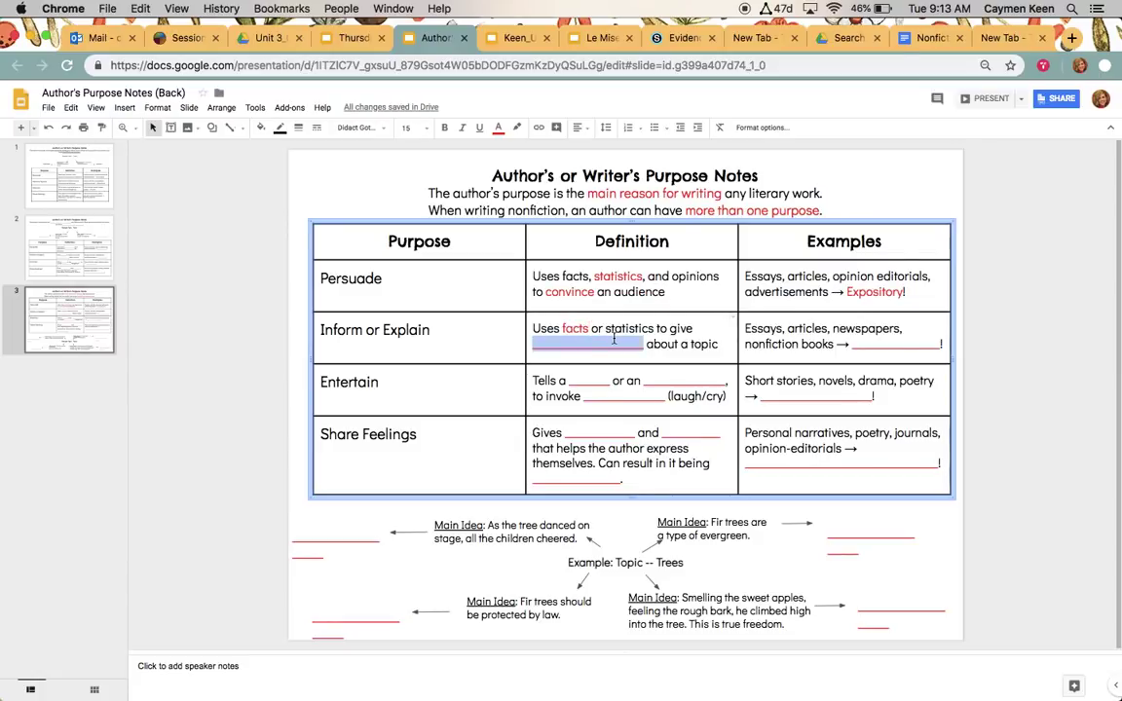
{"action": "type", "text": "information"}
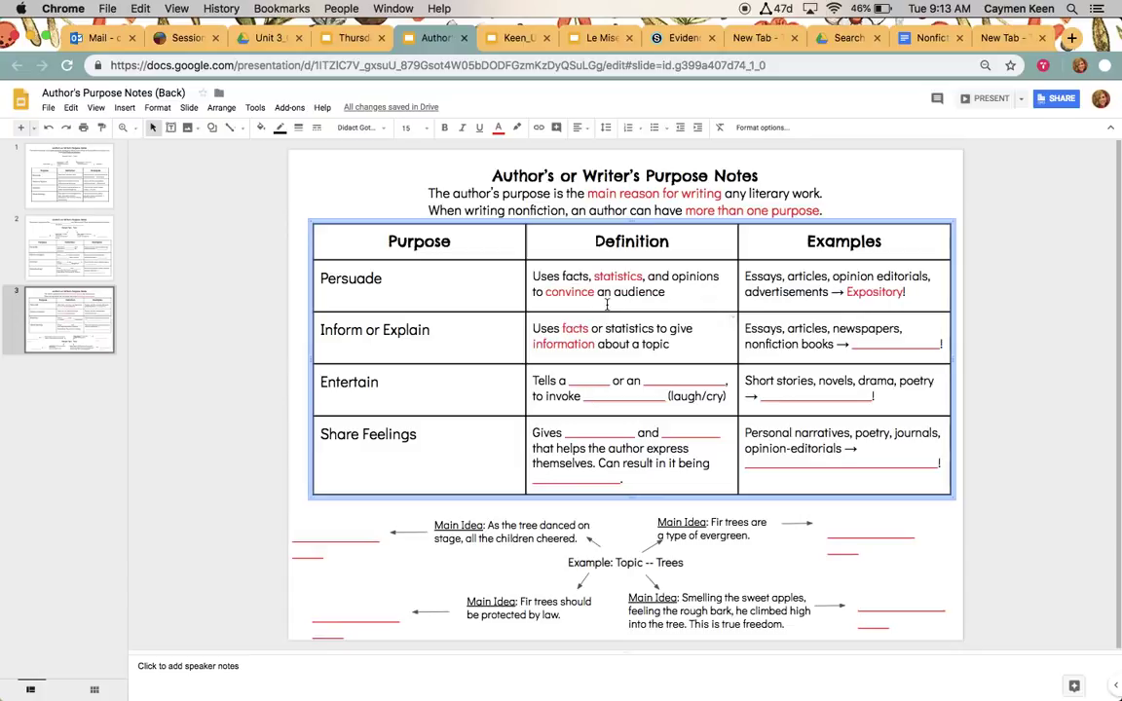
{"action": "double_click", "coordinate": [880, 342]}
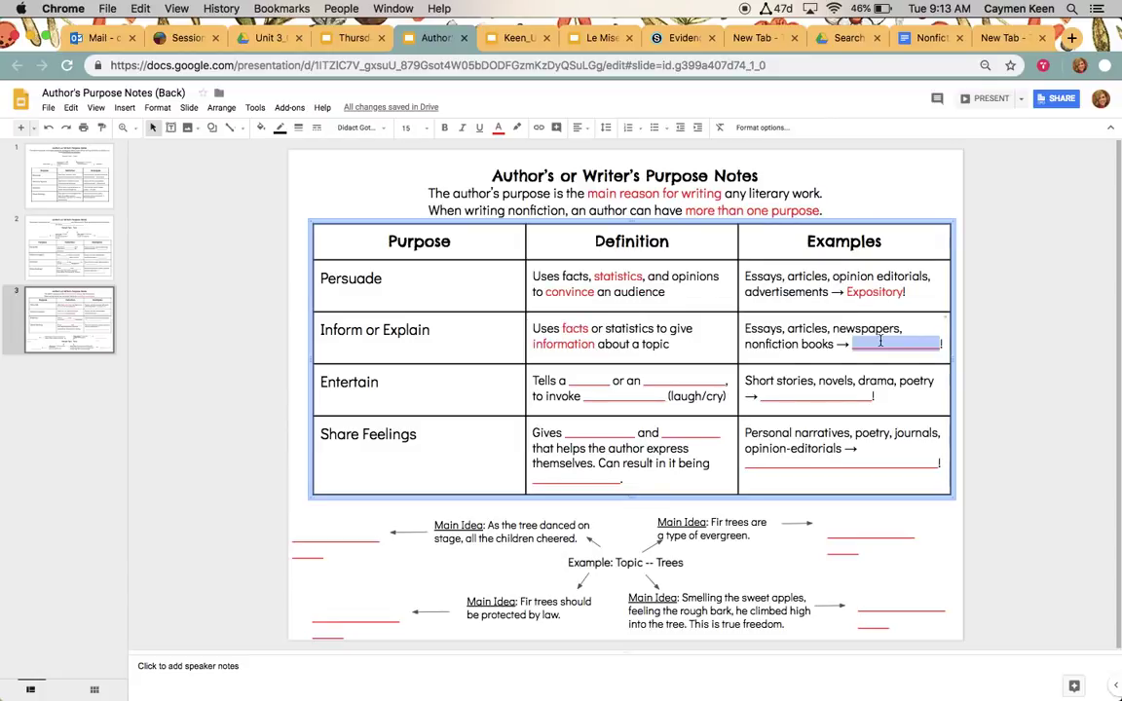
{"action": "type", "text": "Exposit"}
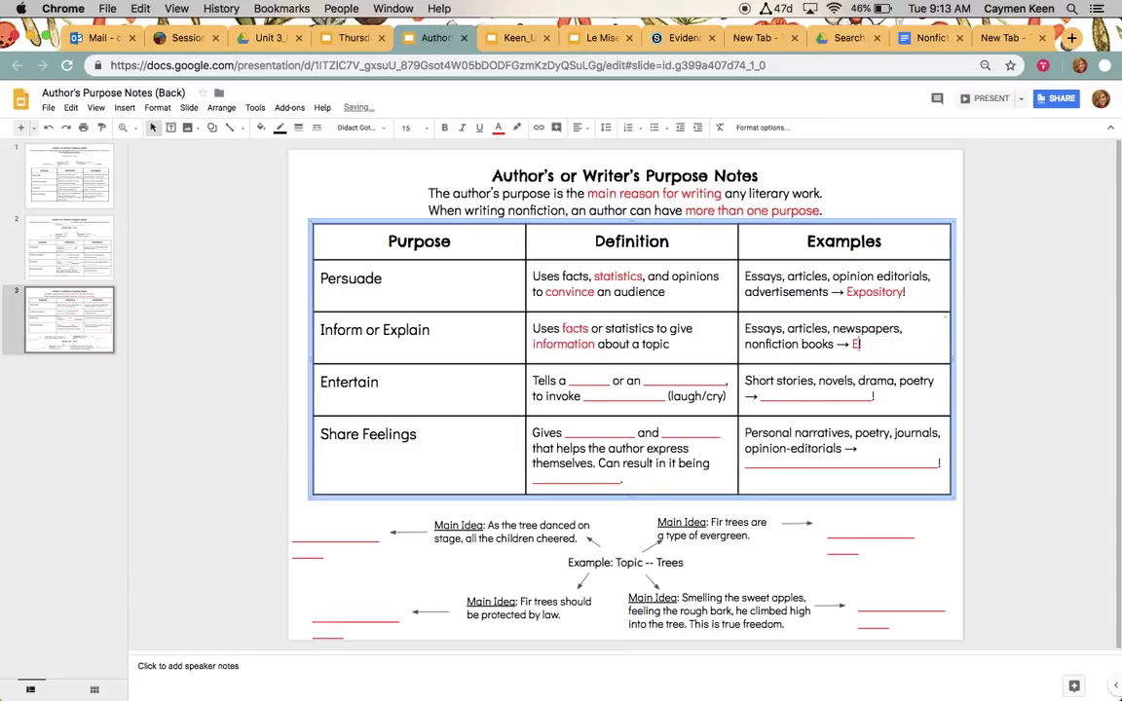
{"action": "type", "text": "p"}
{"action": "key", "text": "BackSpace"}
{"action": "type", "text": "ory"}
{"action": "left_click", "coordinate": [946, 347]}
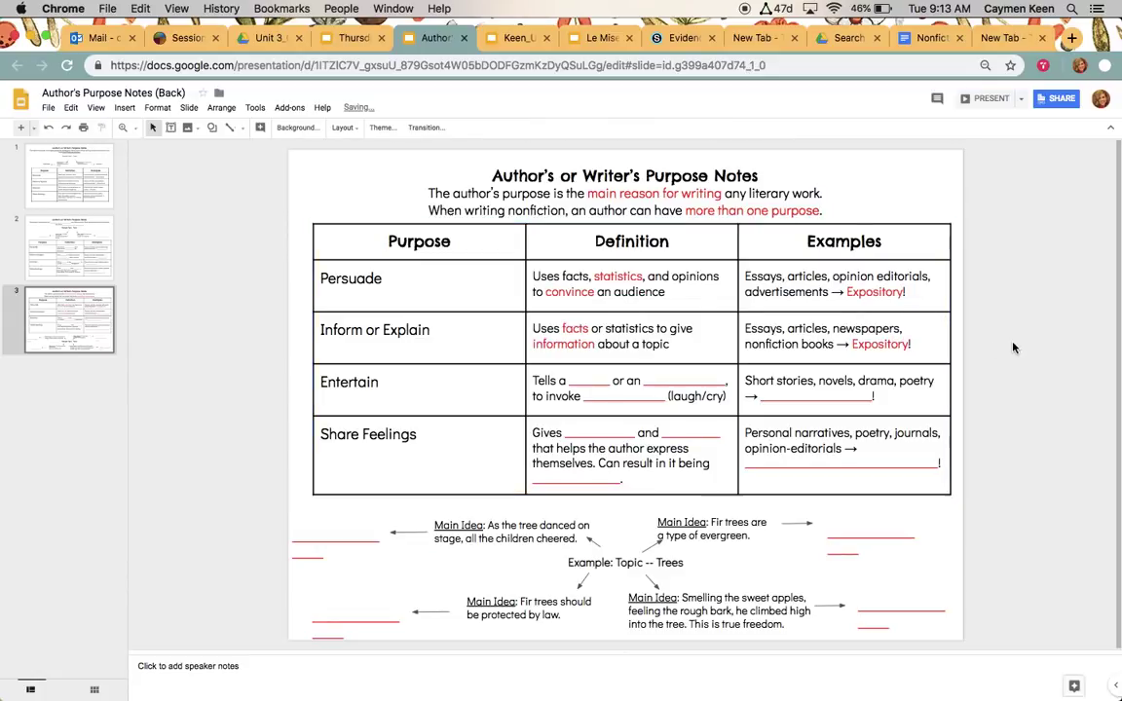
Step: Fill the Entertain row with story, experience and emotion, and the example Fiction
{"action": "double_click", "coordinate": [585, 386]}
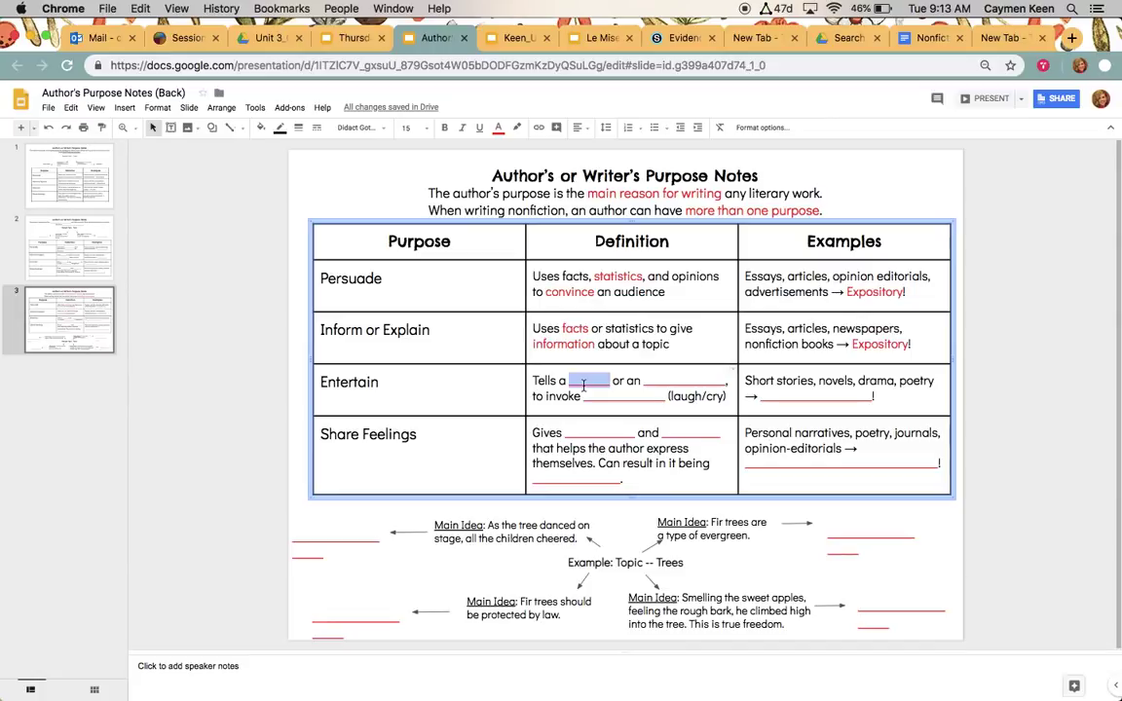
{"action": "type", "text": "story"}
{"action": "double_click", "coordinate": [682, 380]}
{"action": "type", "text": "e"}
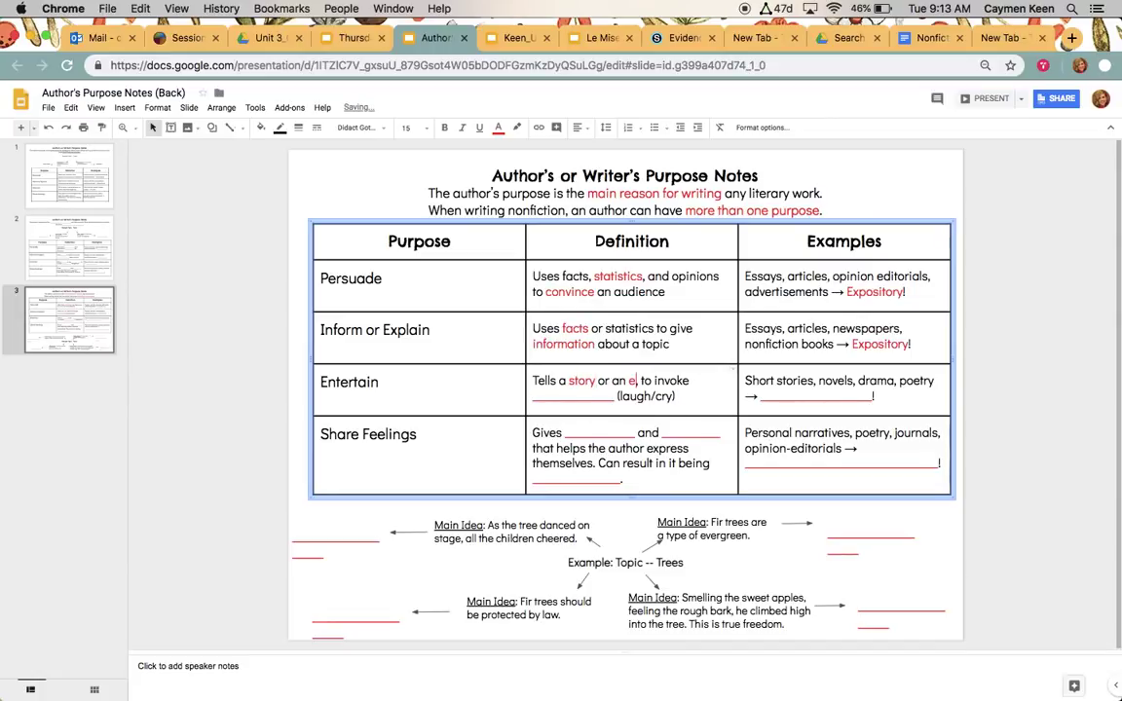
{"action": "type", "text": "xperience"}
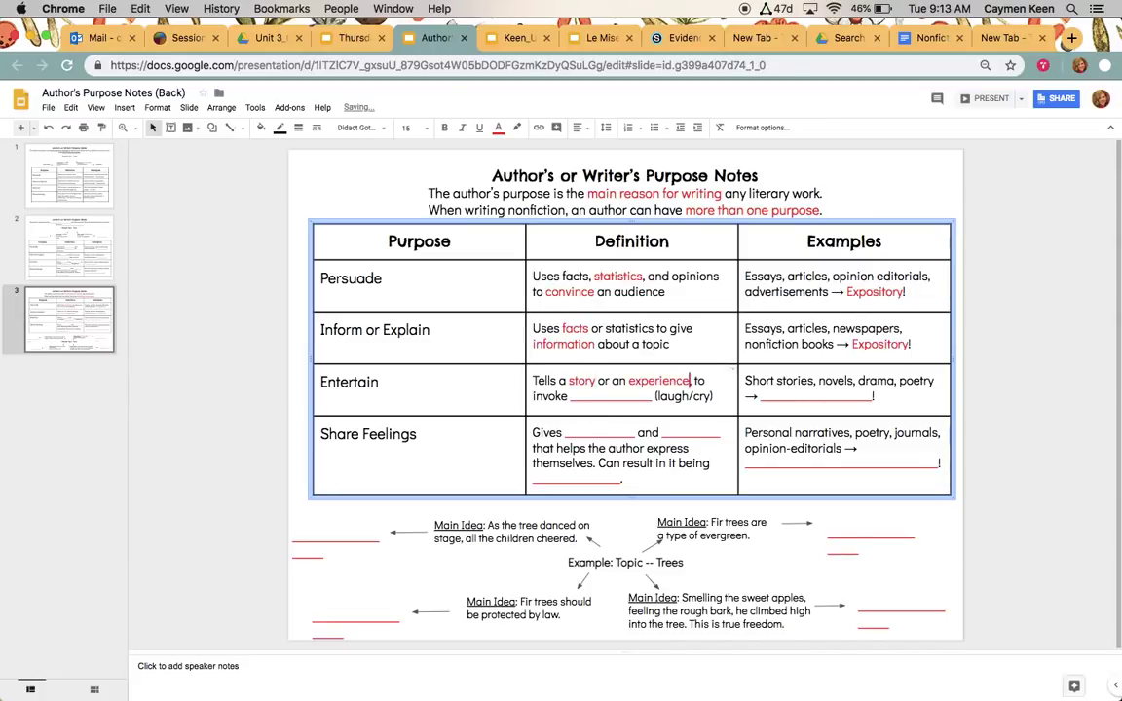
{"action": "double_click", "coordinate": [610, 396]}
{"action": "type", "text": "emo"}
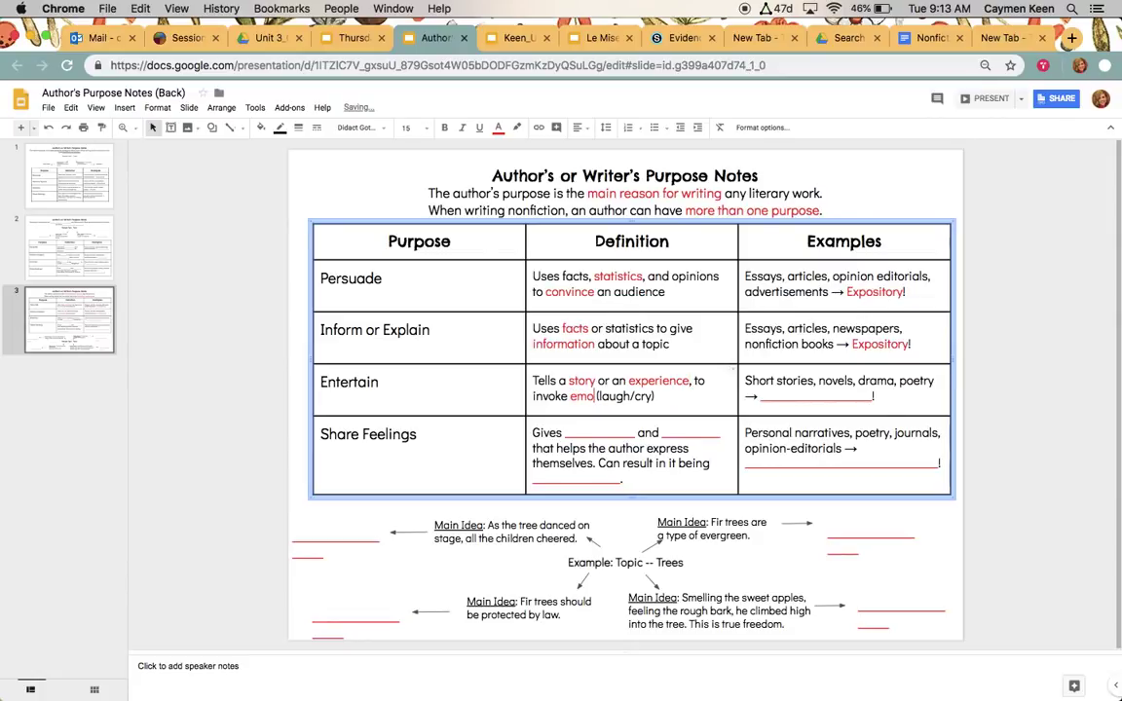
{"action": "type", "text": "tion"}
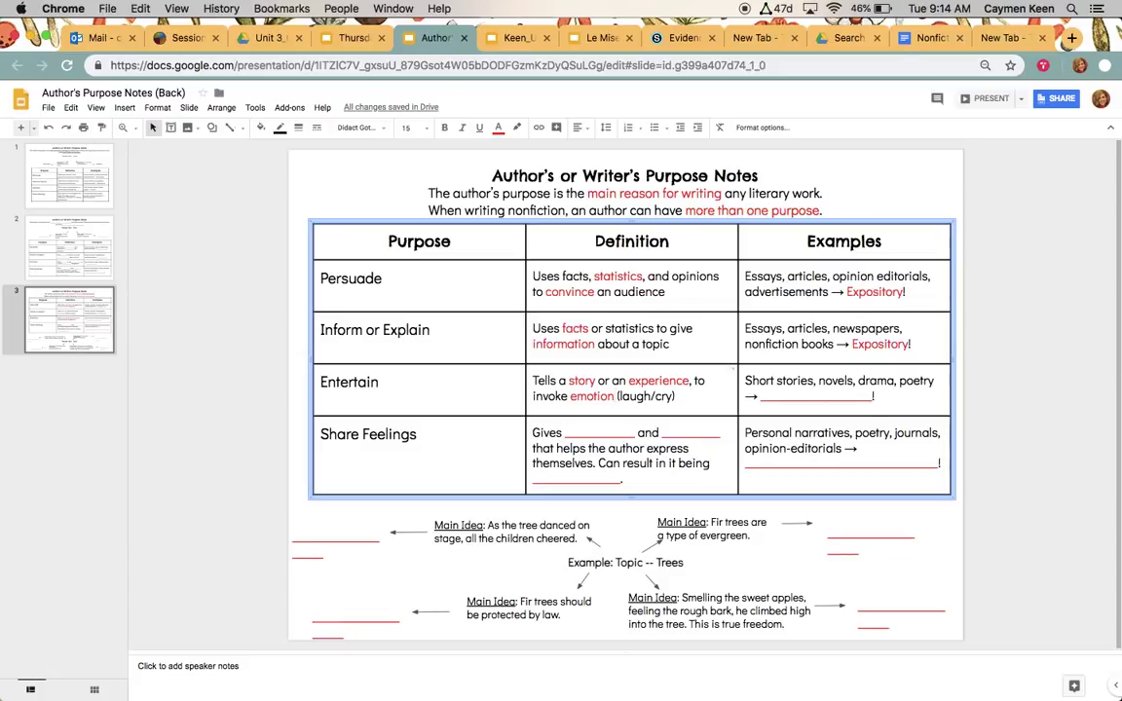
{"action": "double_click", "coordinate": [813, 393]}
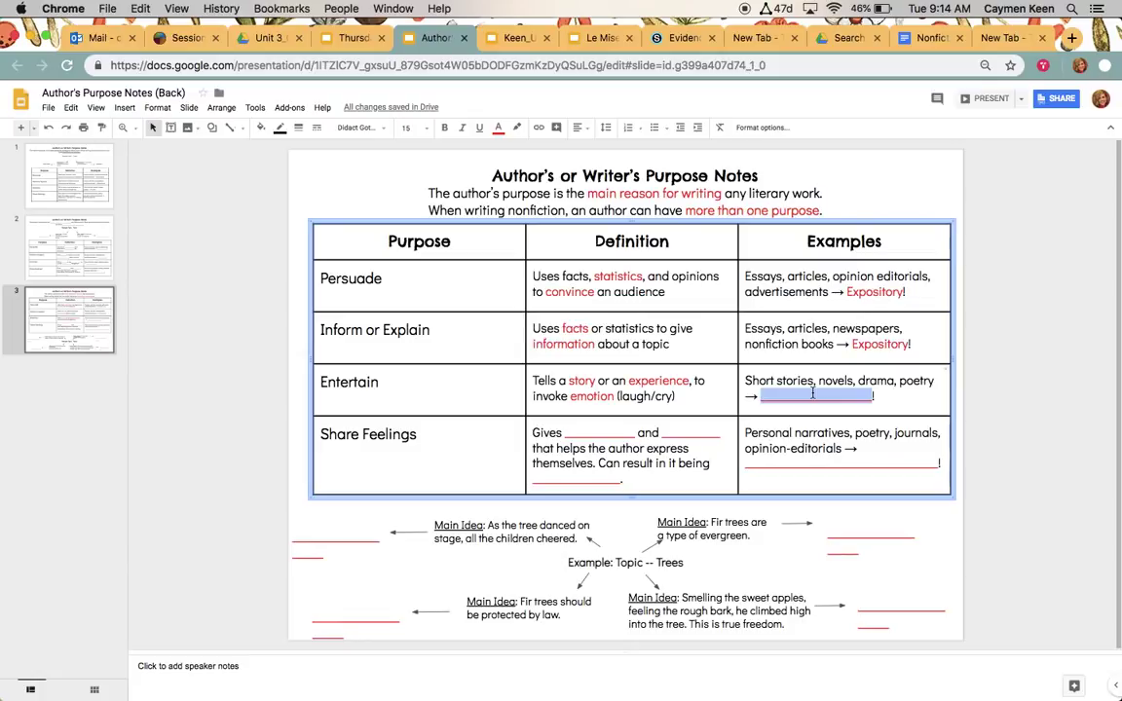
{"action": "type", "text": "Fiction"}
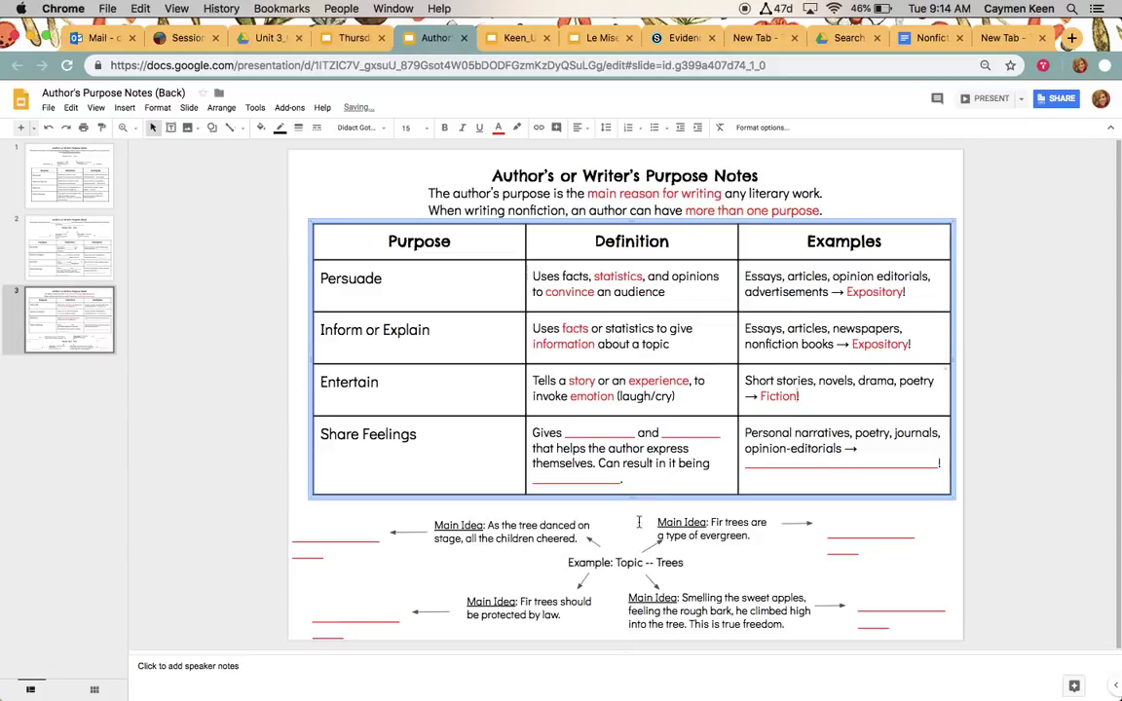
Step: Fill the Share Feelings definition blanks with opinions, thoughts and entertaining
{"action": "double_click", "coordinate": [580, 428]}
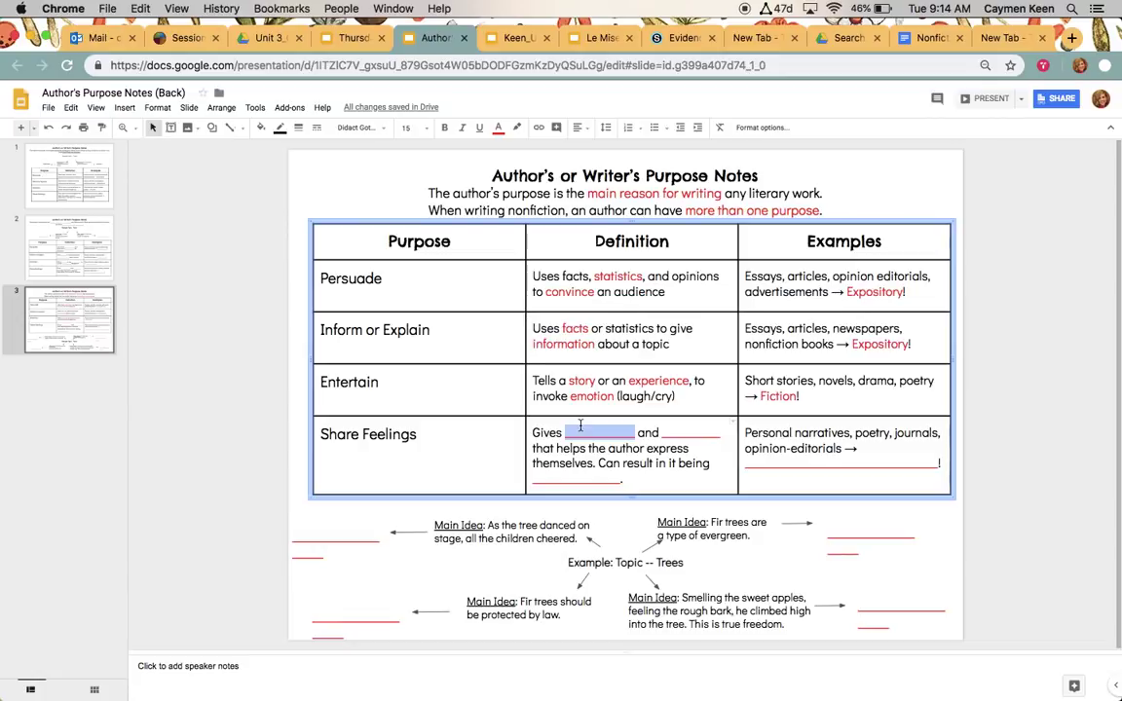
{"action": "type", "text": "opinions"}
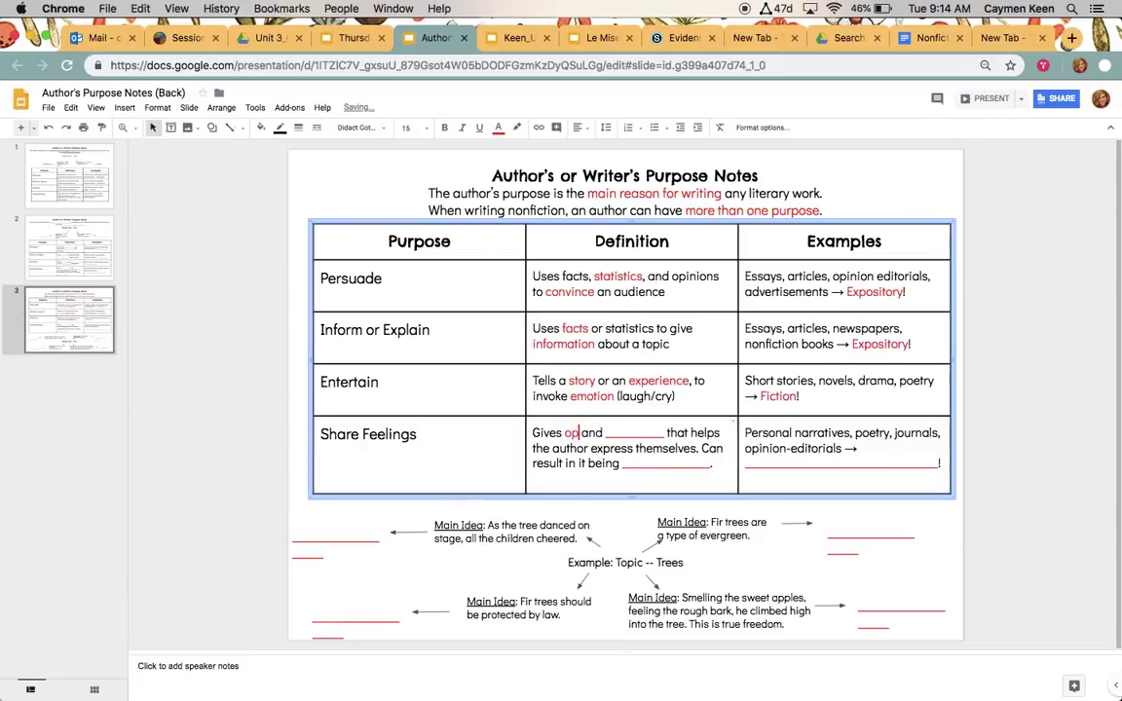
{"action": "double_click", "coordinate": [665, 438]}
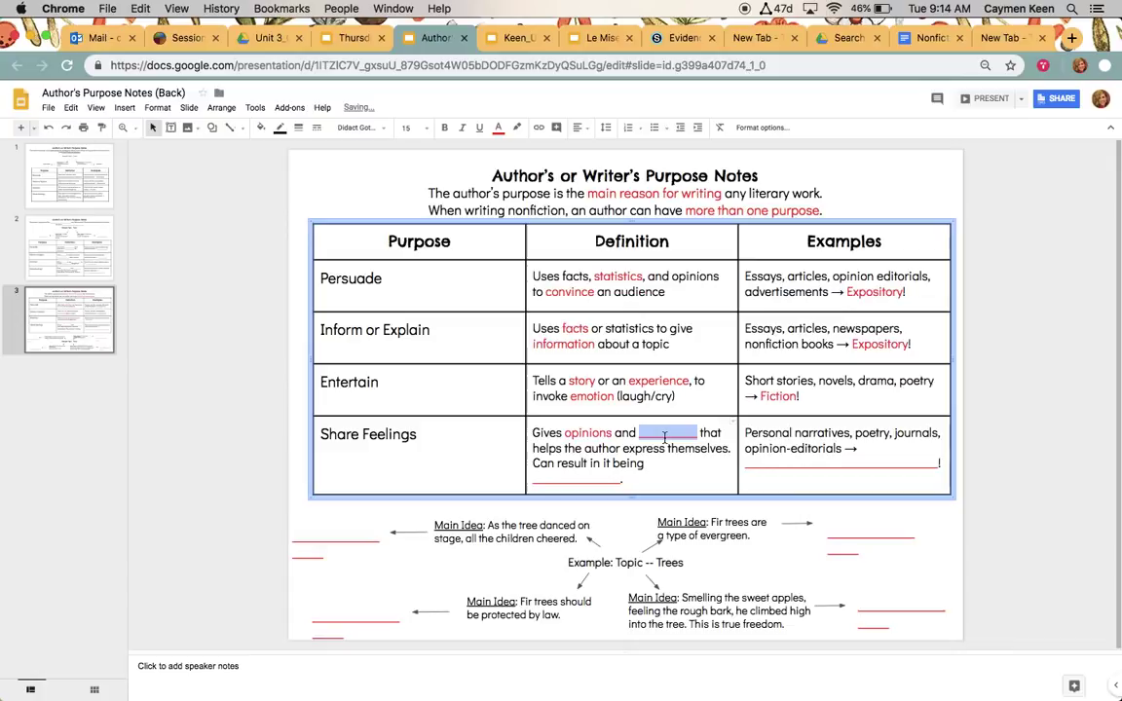
{"action": "type", "text": "thoughts"}
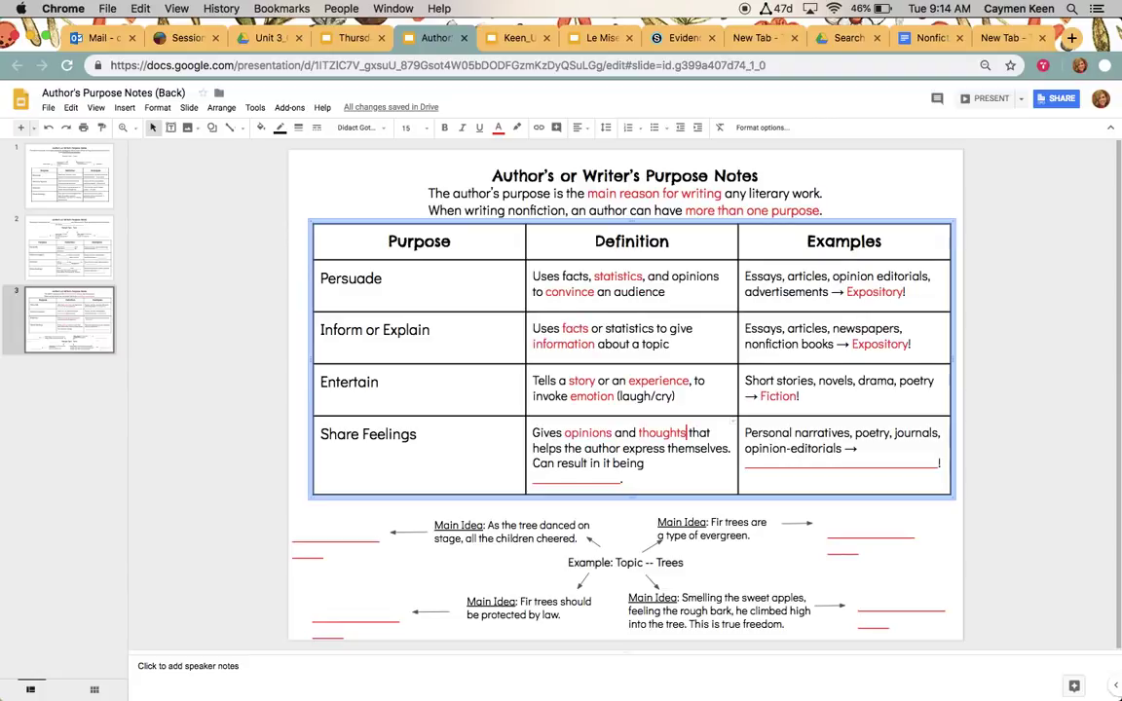
{"action": "double_click", "coordinate": [584, 481]}
{"action": "type", "text": "entertaining."}
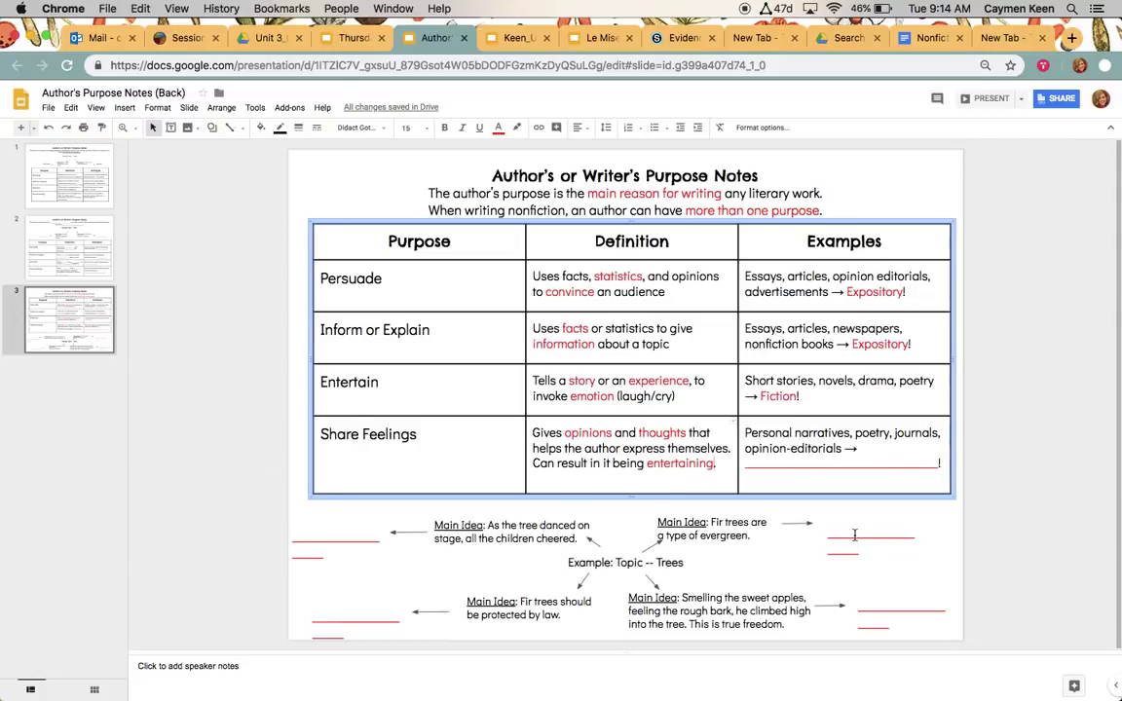
Step: Enter 'Both expository' and 'and fiction' on two lines in the Share Feelings example
{"action": "double_click", "coordinate": [837, 466]}
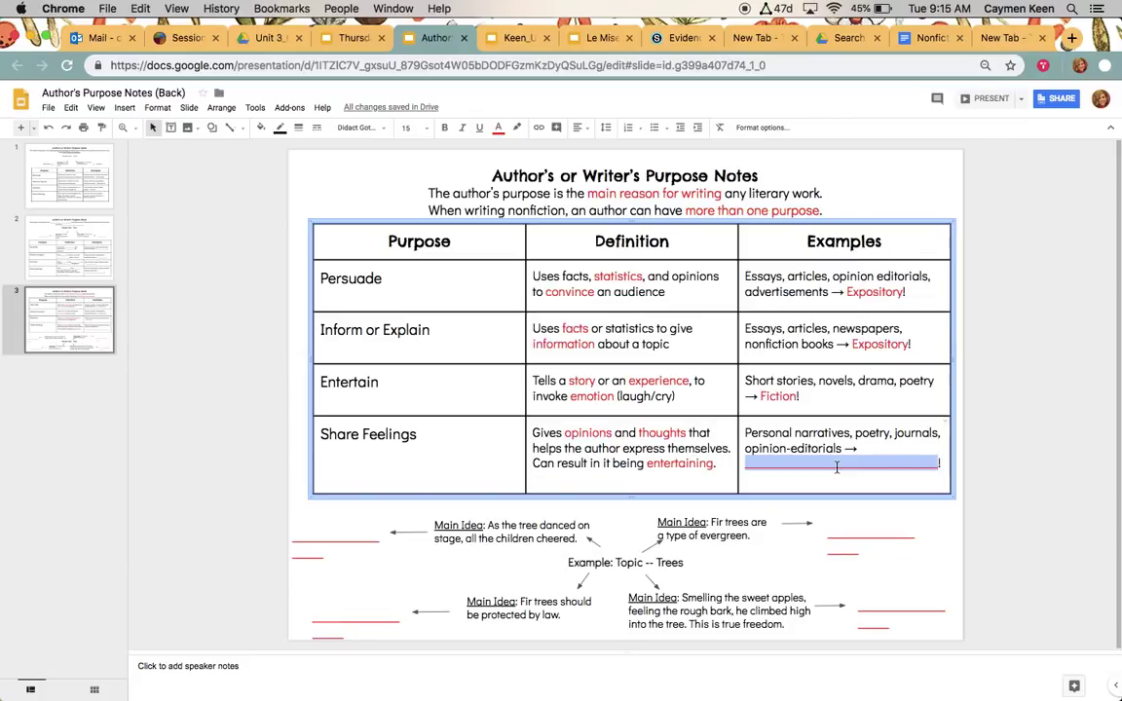
{"action": "type", "text": "Both exp"}
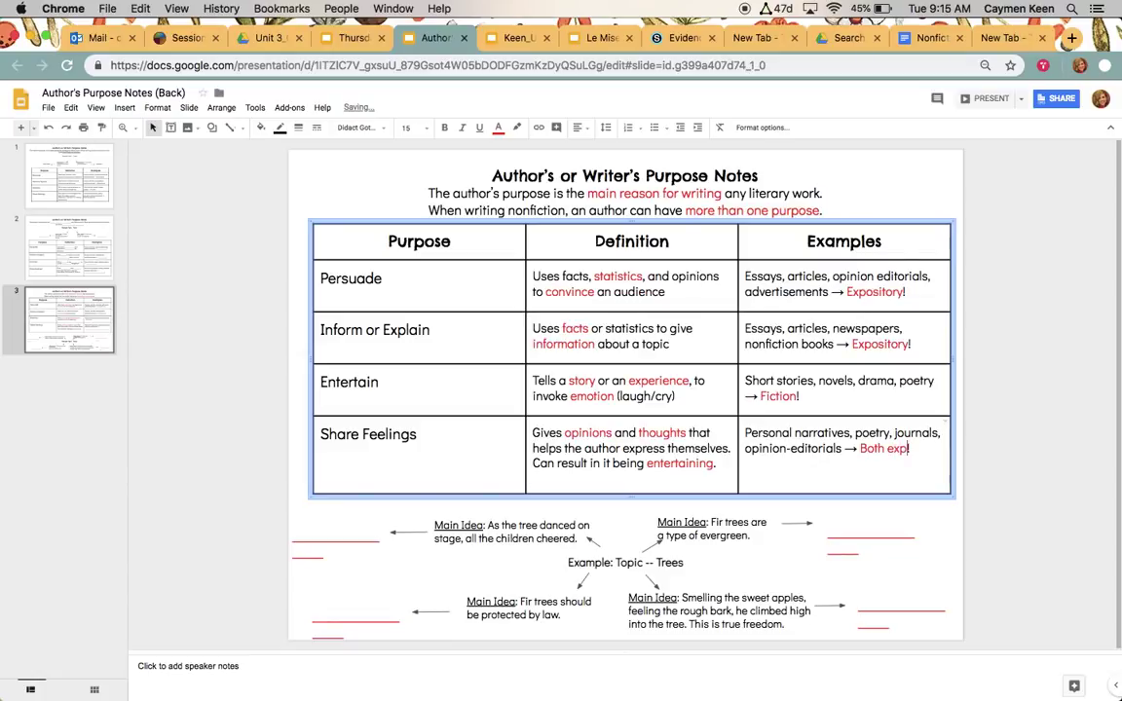
{"action": "type", "text": "ository"}
{"action": "key", "text": "Return"}
{"action": "type", "text": "and fictio"}
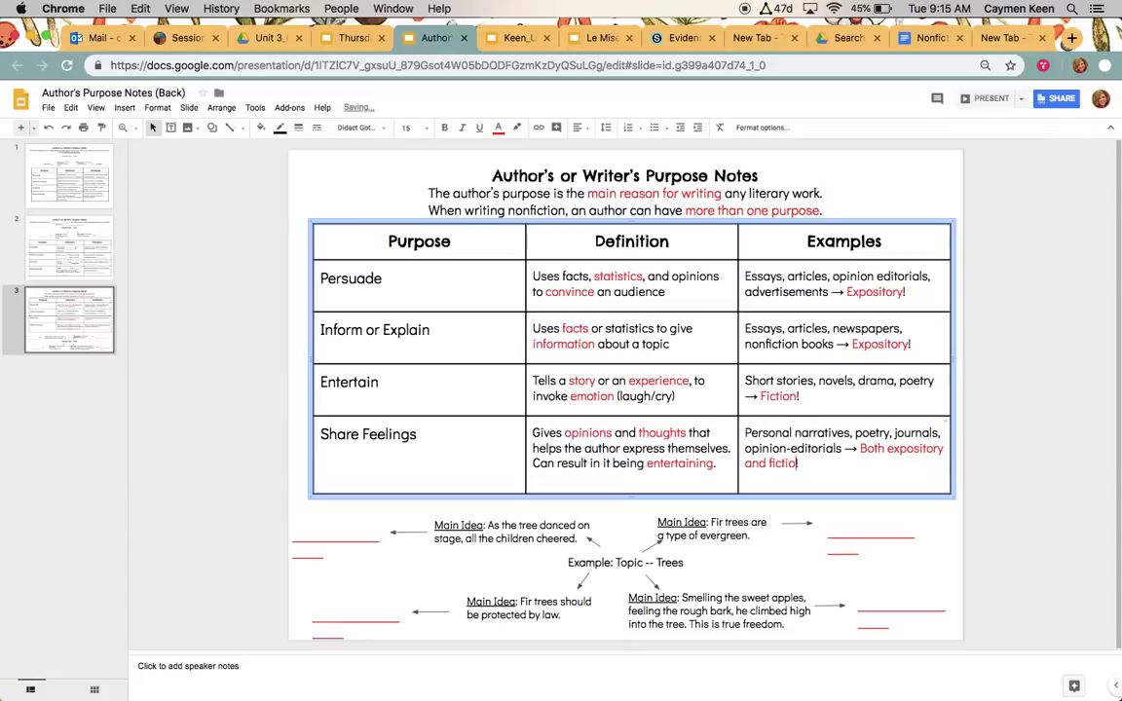
{"action": "type", "text": "n"}
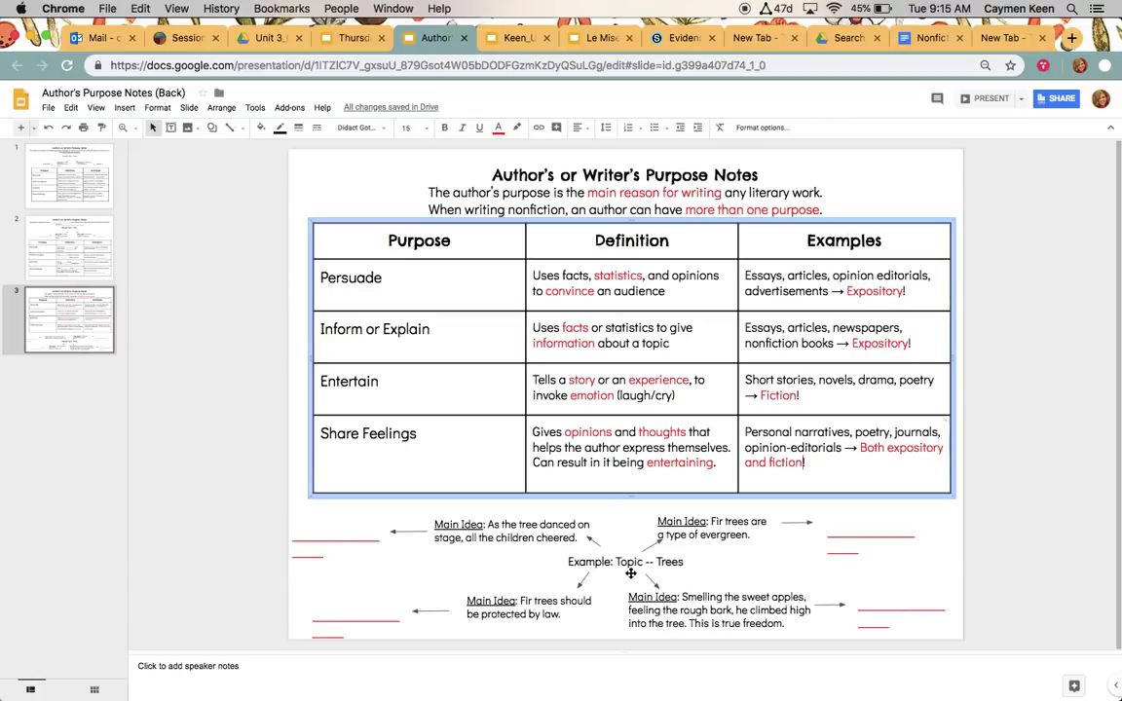
{"action": "left_click", "coordinate": [594, 561]}
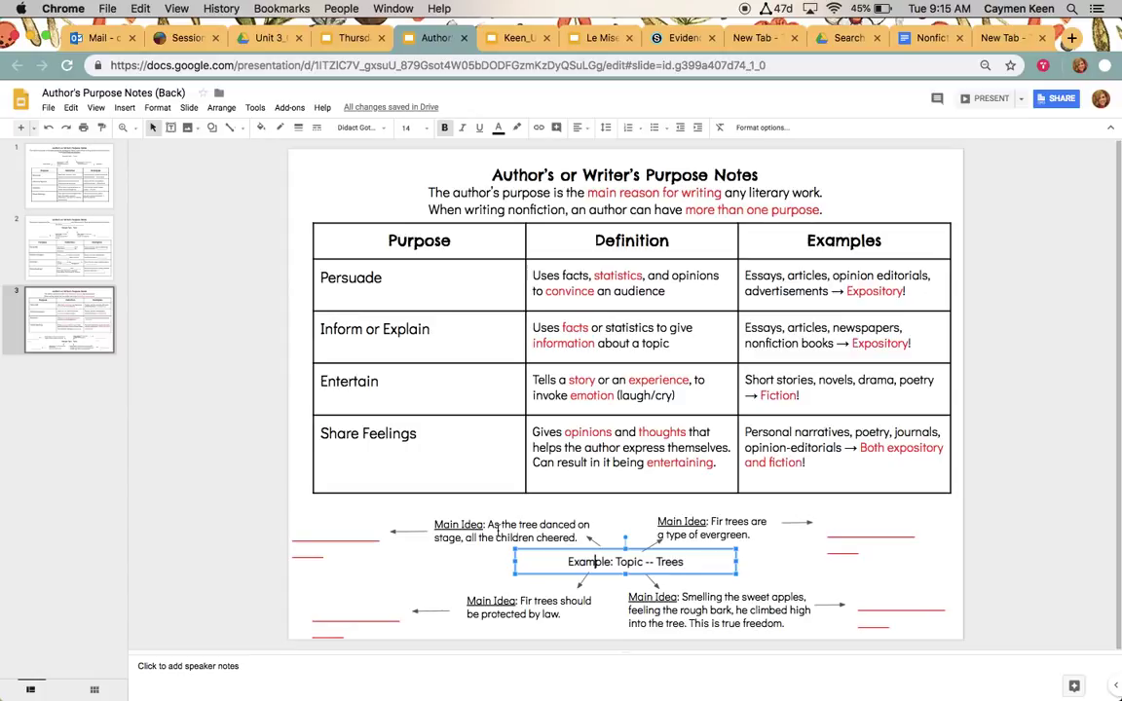
{"action": "left_click", "coordinate": [584, 533]}
{"action": "left_click", "coordinate": [678, 533]}
{"action": "left_click", "coordinate": [527, 606]}
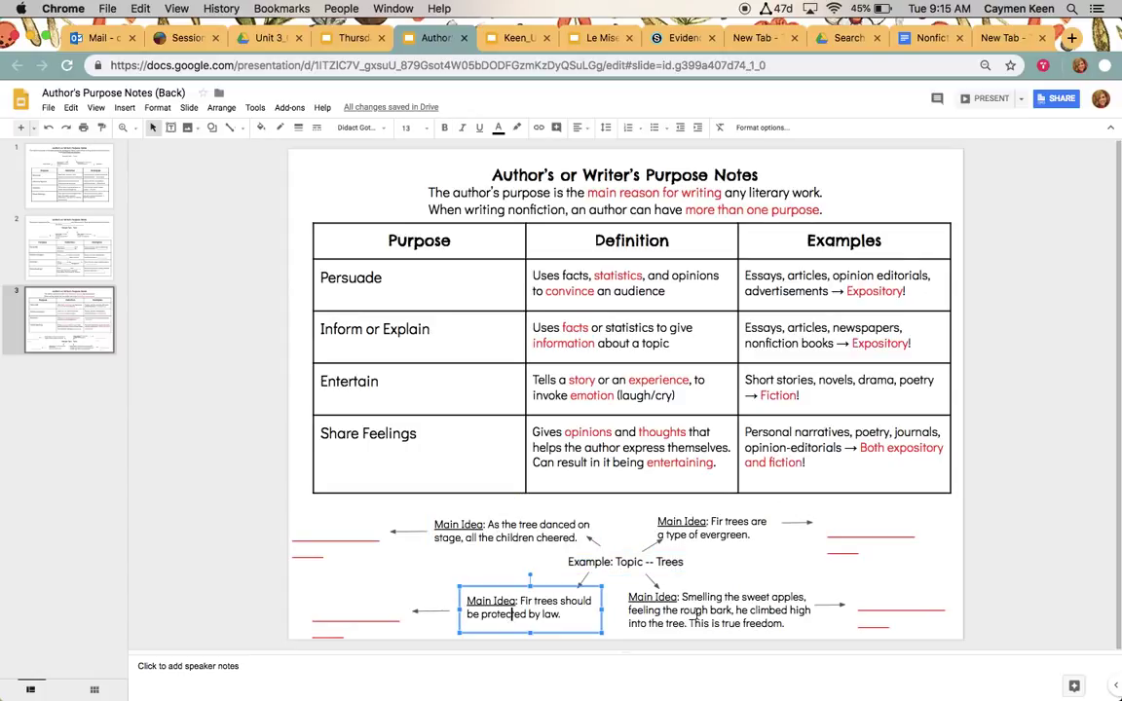
{"action": "left_click", "coordinate": [698, 612]}
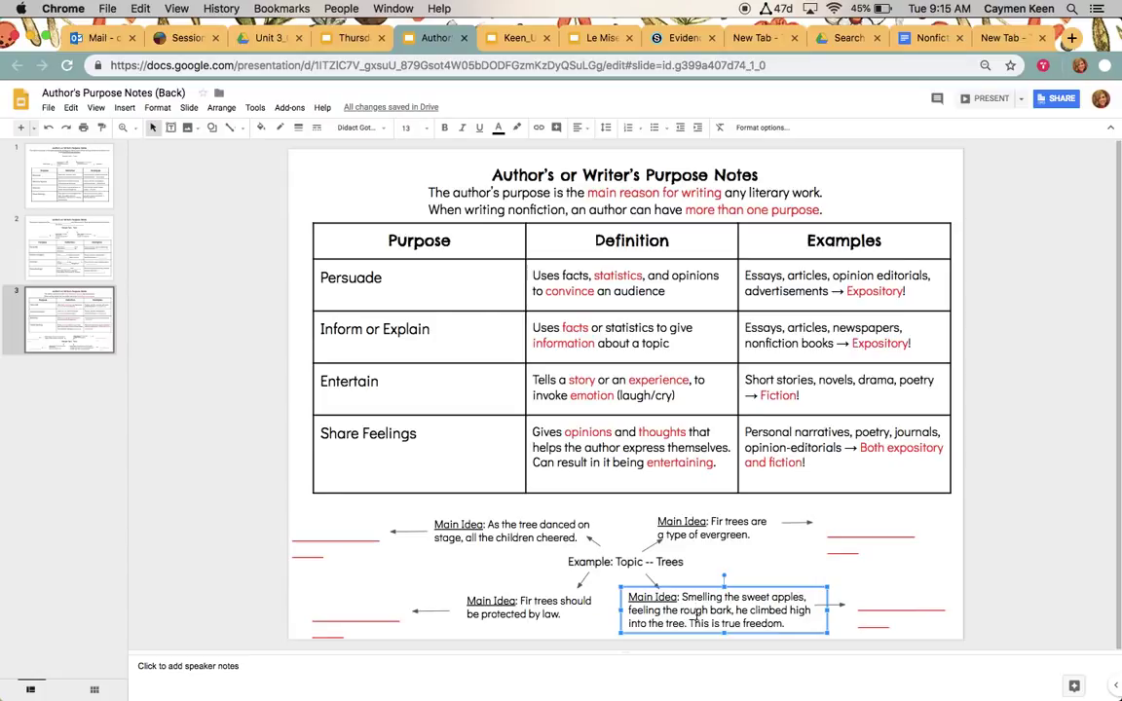
{"action": "left_click", "coordinate": [469, 519]}
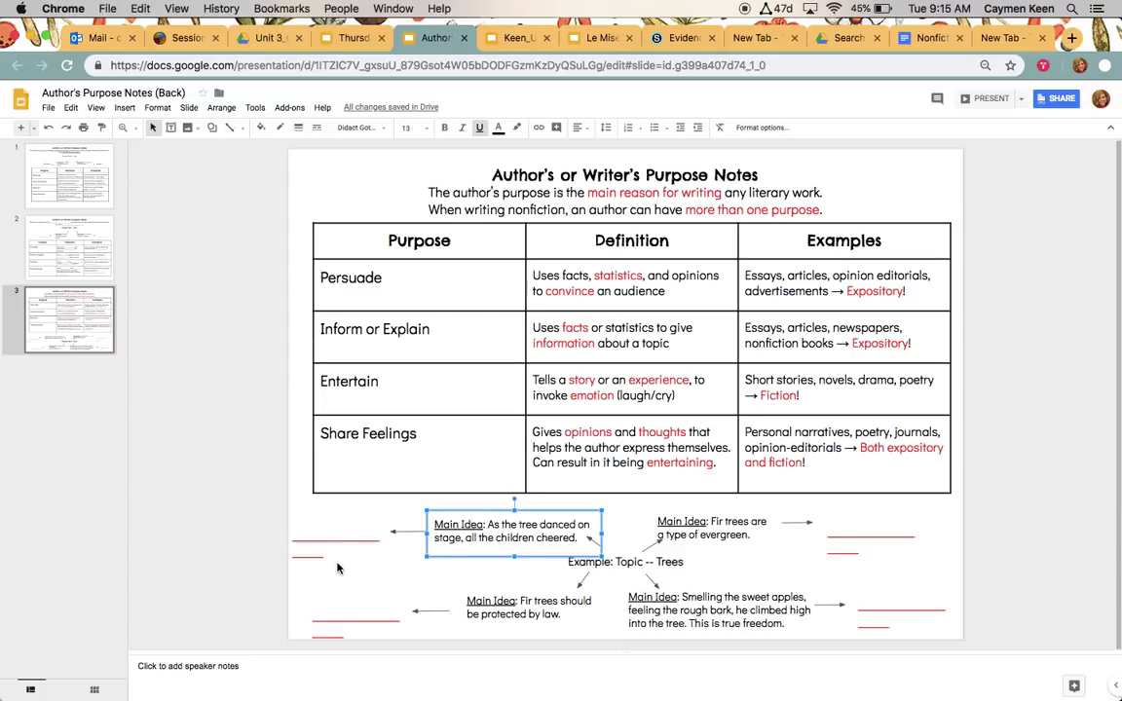
{"action": "left_click", "coordinate": [363, 573]}
{"action": "left_click", "coordinate": [488, 526]}
Step: Label the upper-left tree blank Entertain and move it beside its arrow
{"action": "left_click", "coordinate": [326, 551]}
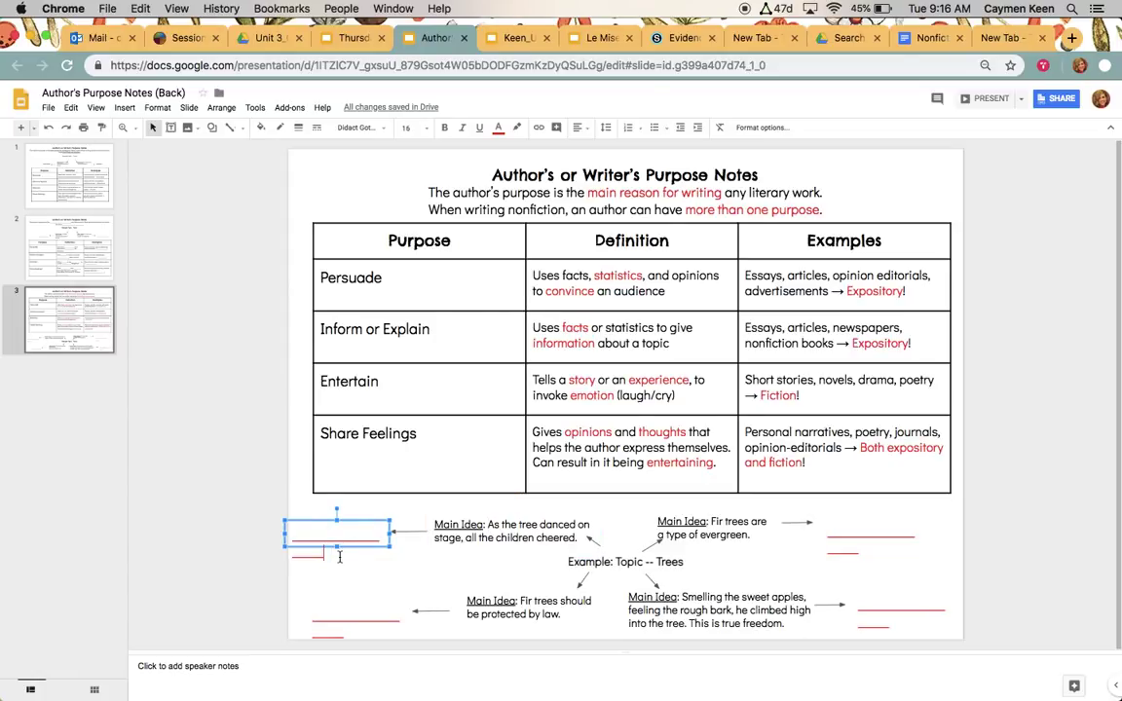
{"action": "left_click_drag", "start_coordinate": [326, 552], "coordinate": [284, 532]}
{"action": "type", "text": "Entertain"}
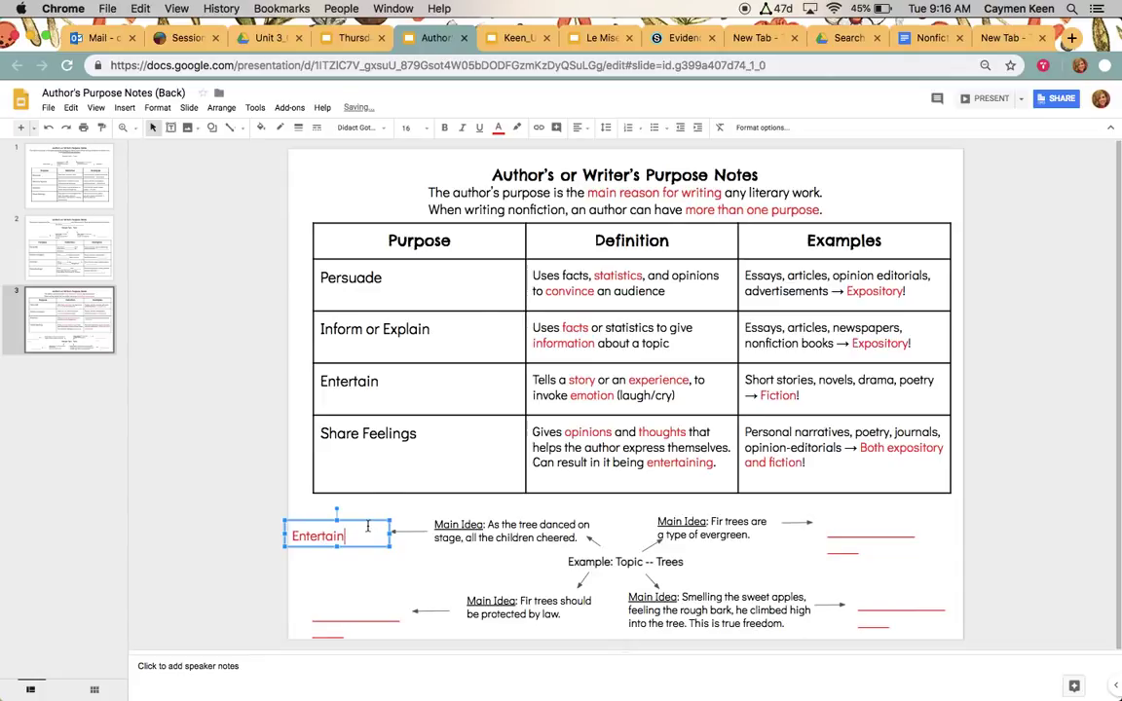
{"action": "left_click_drag", "start_coordinate": [368, 522], "coordinate": [404, 515]}
Step: Label the lower-left tree blank Persuade, correcting the typo, and move it beside its arrow
{"action": "left_click", "coordinate": [369, 614]}
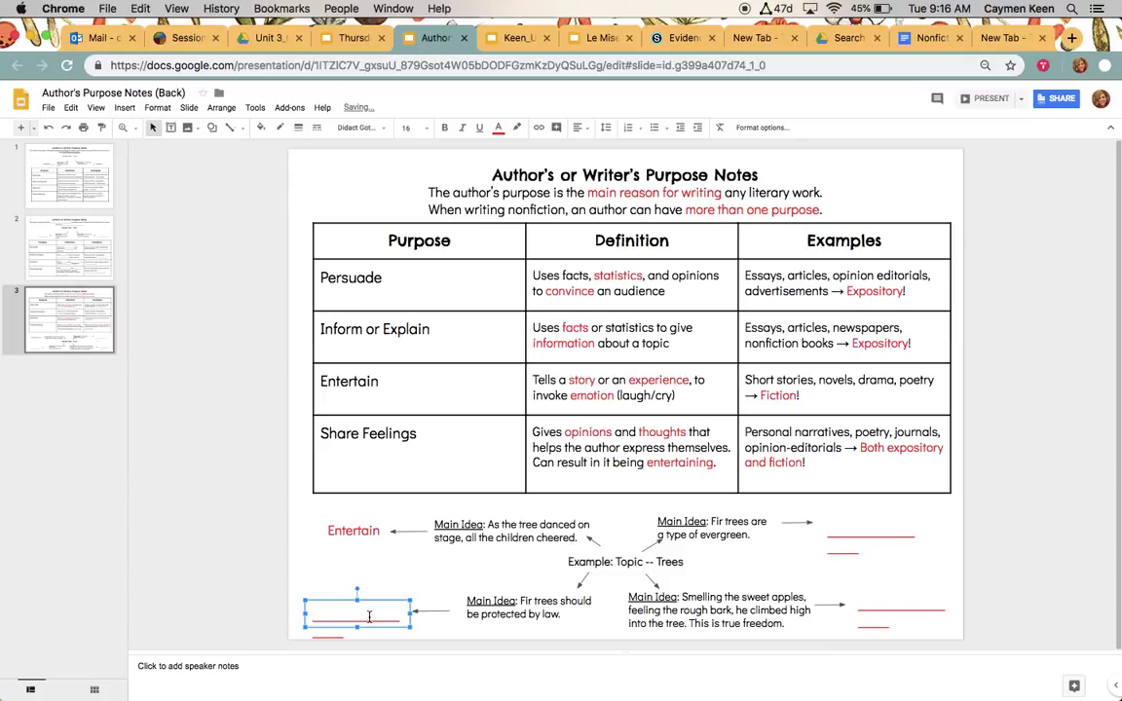
{"action": "double_click", "coordinate": [370, 615]}
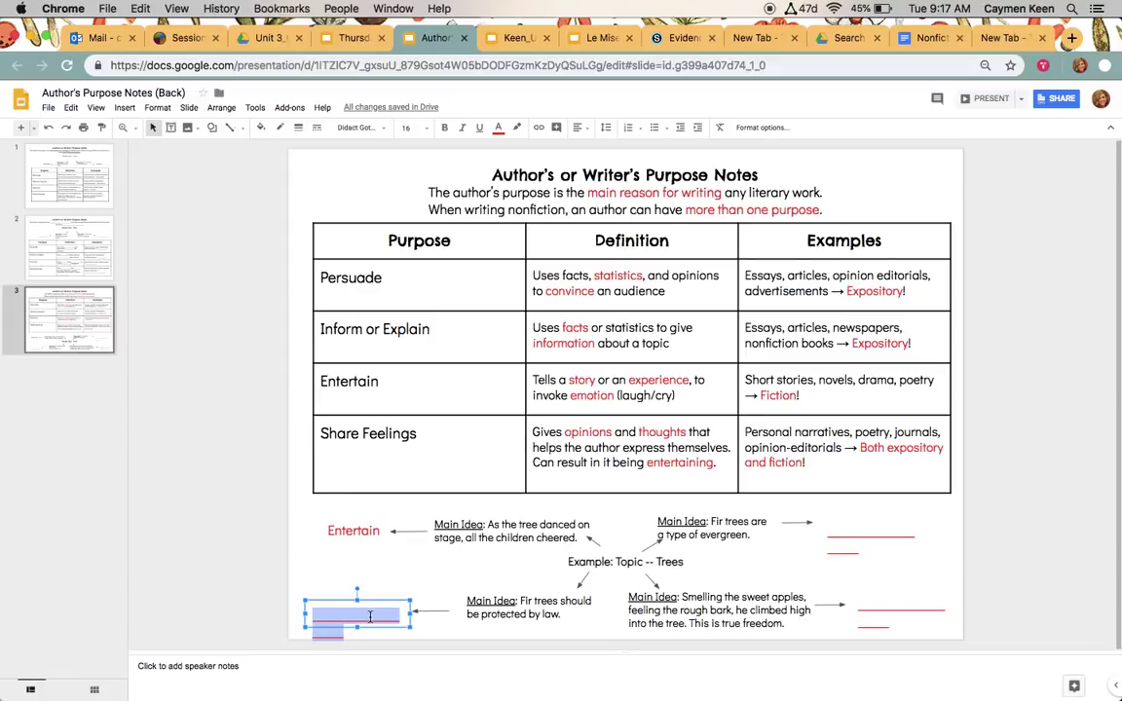
{"action": "type", "text": "Per"}
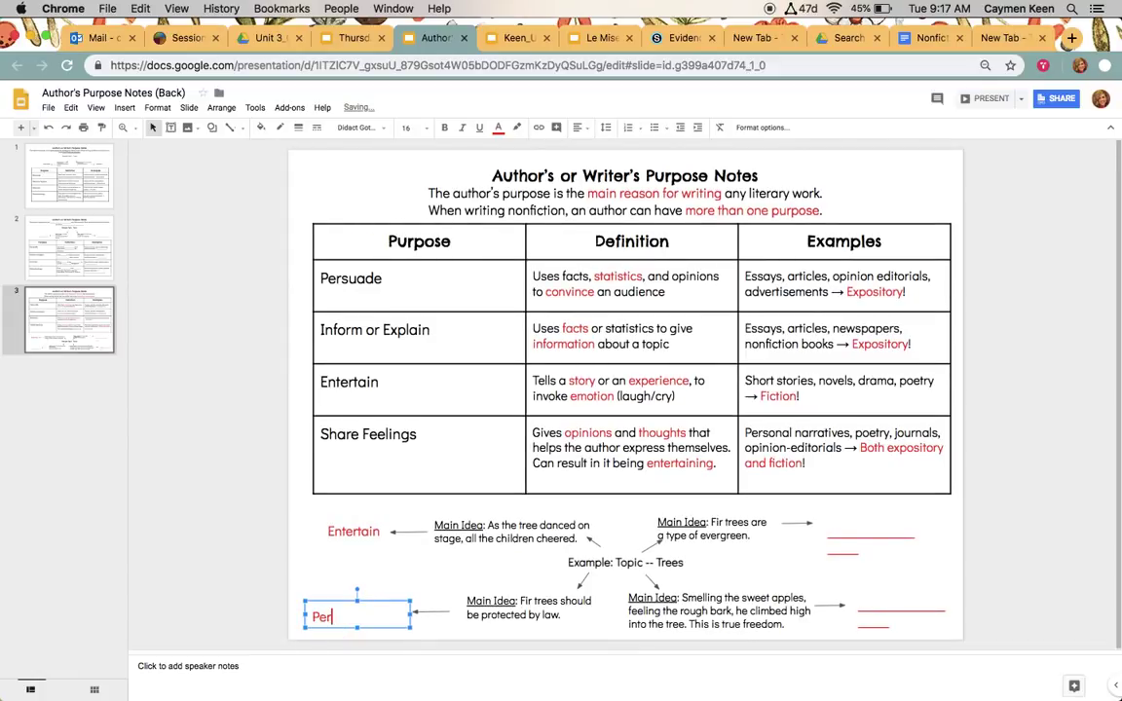
{"action": "type", "text": "suadge"}
{"action": "left_click", "coordinate": [382, 574]}
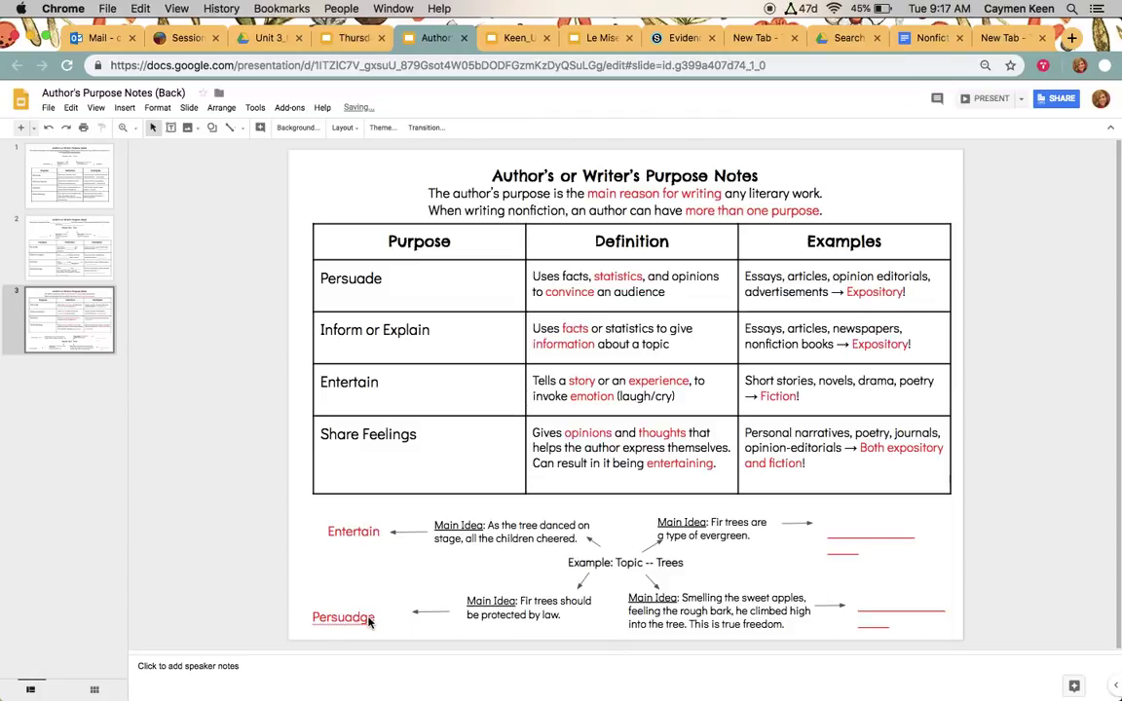
{"action": "left_click", "coordinate": [370, 621]}
{"action": "key", "text": "BackSpace"}
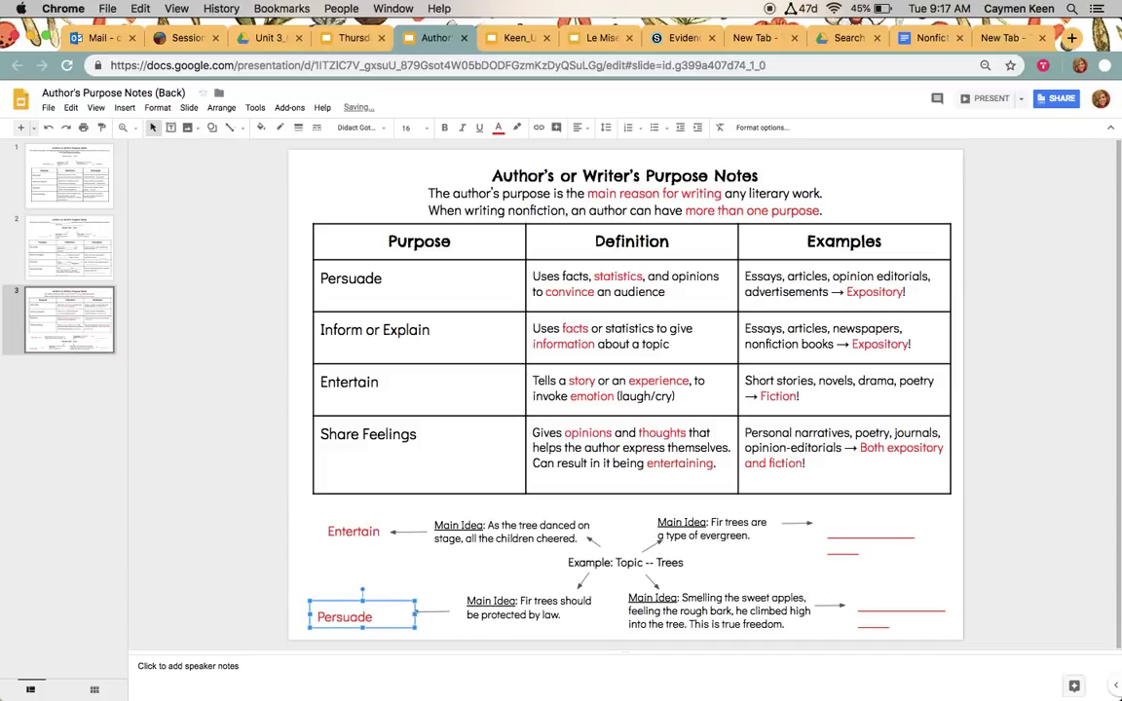
{"action": "mouse_move", "coordinate": [362, 628]}
{"action": "left_mouse_down"}
{"action": "mouse_move", "coordinate": [399, 619]}
{"action": "mouse_move", "coordinate": [362, 619]}
{"action": "left_mouse_up"}
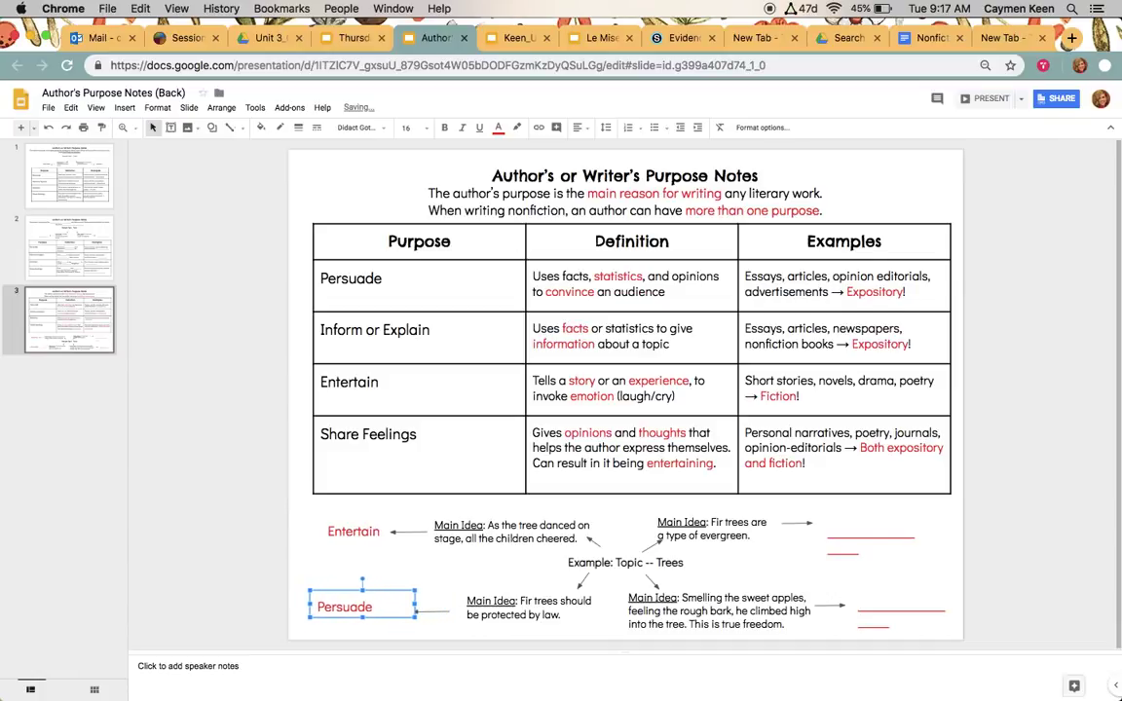
{"action": "left_click", "coordinate": [625, 562]}
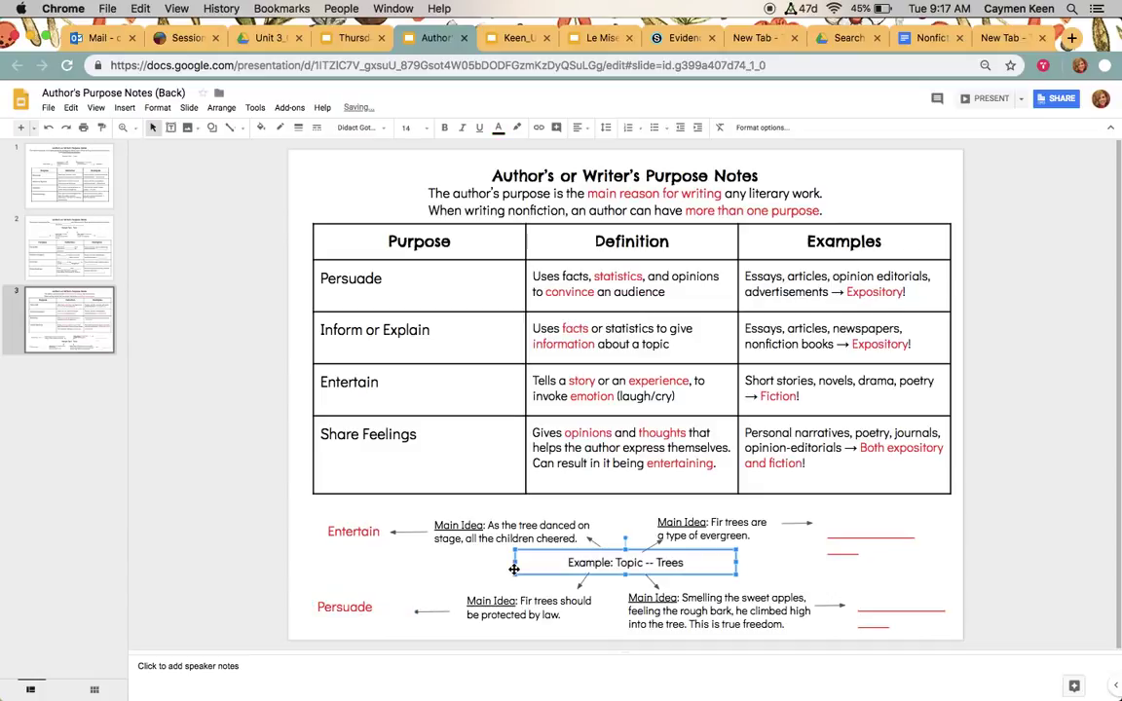
Step: Replace the upper-right tree blank with Inform and nudge it level with its arrow
{"action": "double_click", "coordinate": [850, 545]}
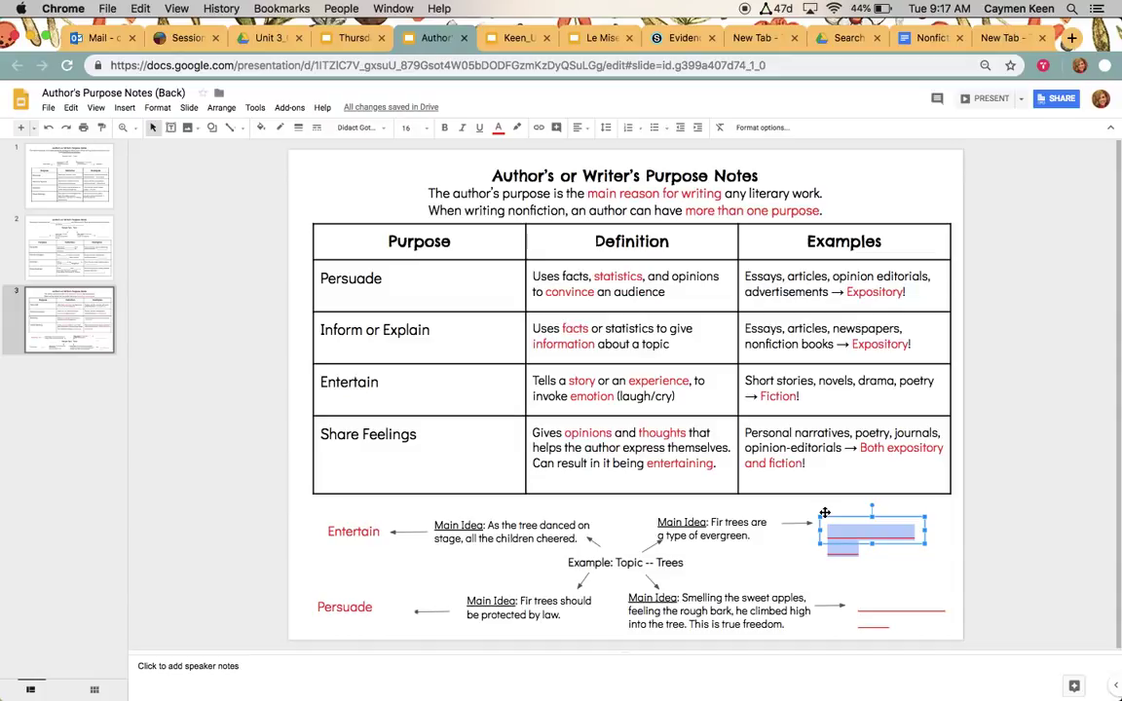
{"action": "key", "text": "BackSpace"}
{"action": "type", "text": "Inform"}
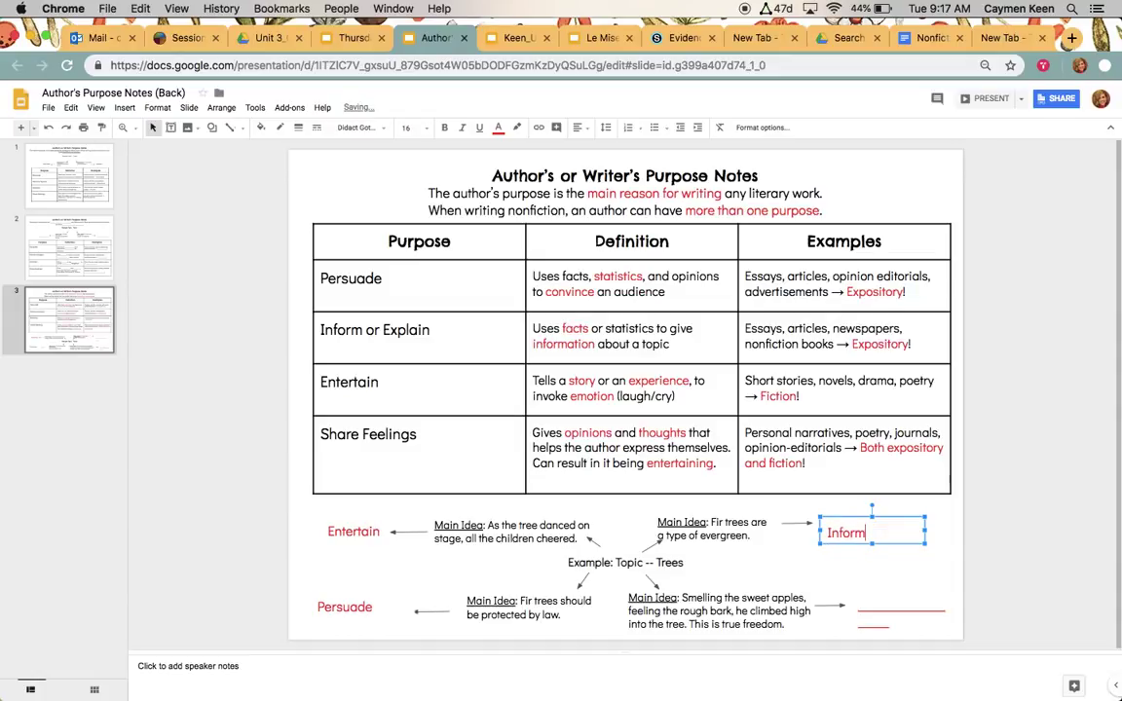
{"action": "key", "text": "Escape"}
{"action": "key", "text": "Up"}
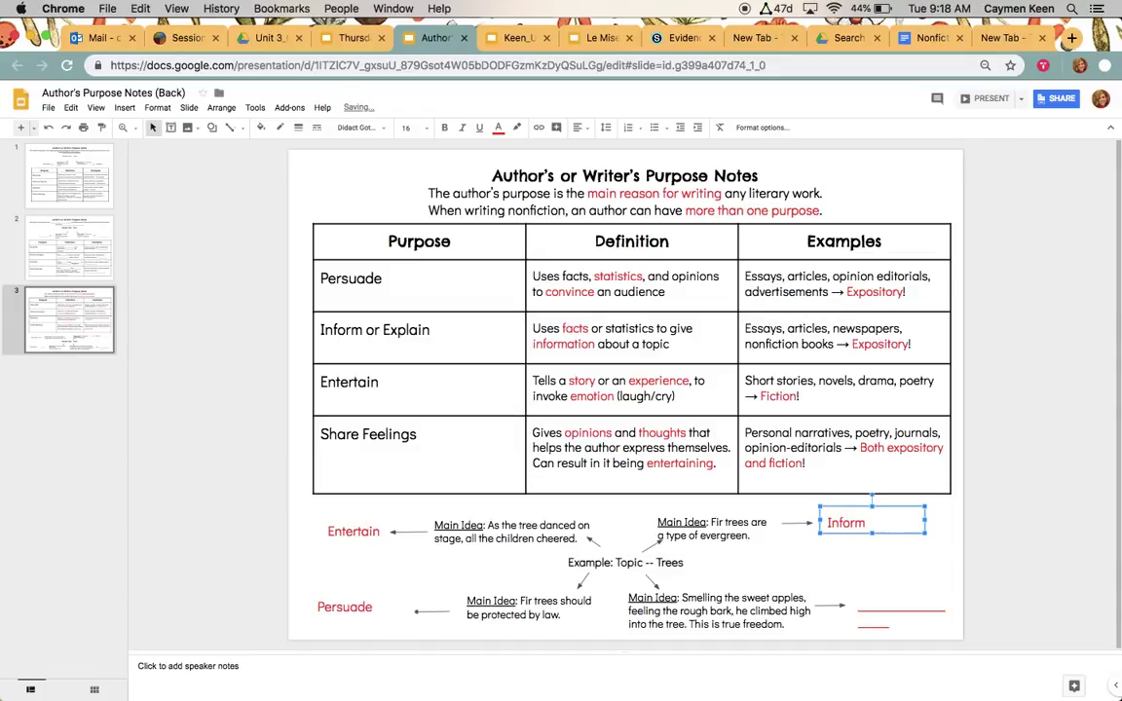
{"action": "left_click", "coordinate": [872, 598]}
{"action": "double_click", "coordinate": [859, 600]}
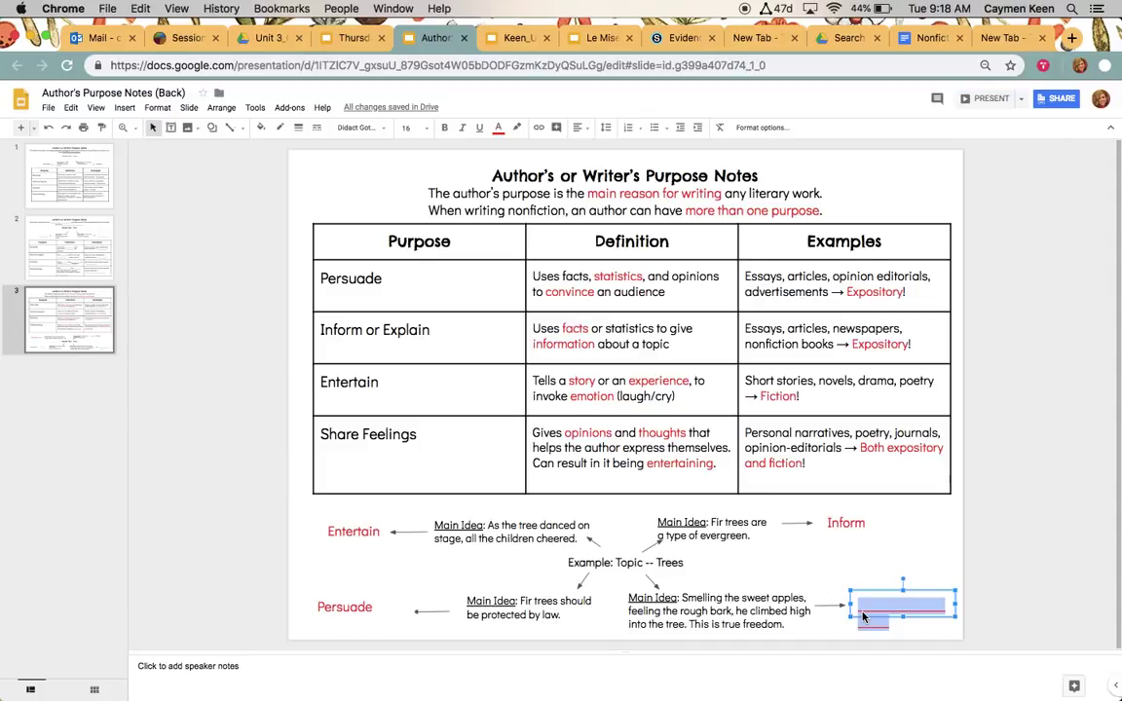
Step: Type Share Feelings/Entertain into the lower-right tree label and widen its box to fit
{"action": "type", "text": "Share Feelings/To"}
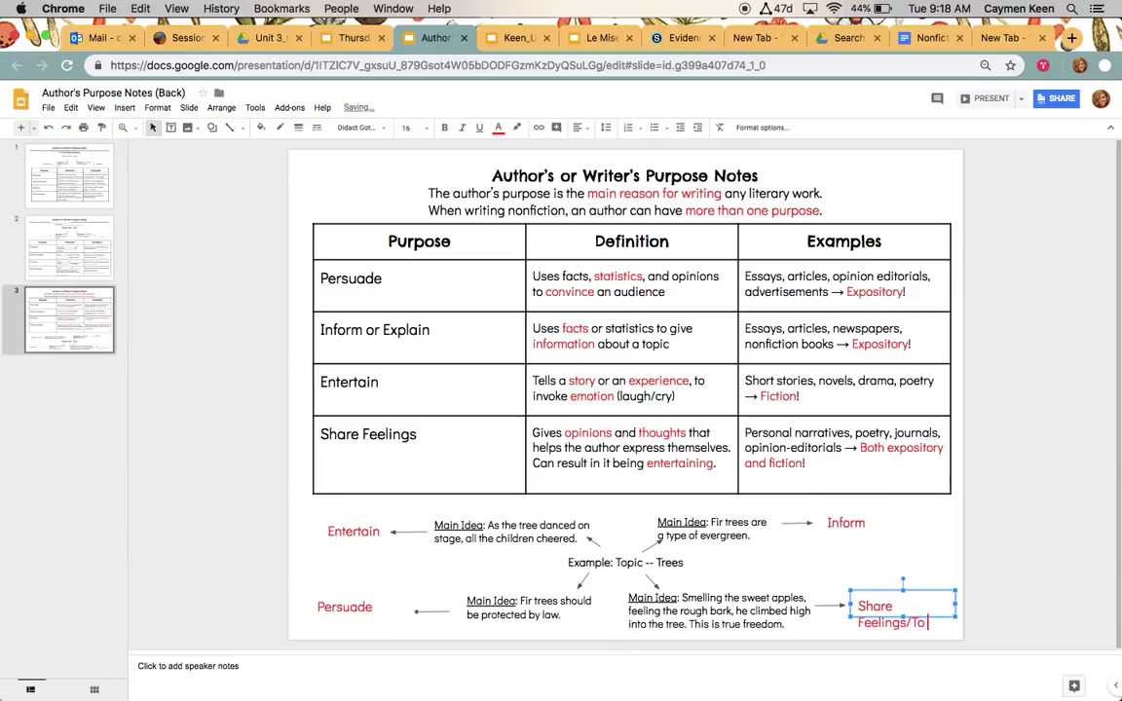
{"action": "key", "text": "BackSpace"}
{"action": "key", "text": "BackSpace"}
{"action": "type", "text": "Entertain"}
{"action": "left_click_drag", "start_coordinate": [953, 607], "coordinate": [988, 608]}
{"action": "left_click", "coordinate": [1024, 611]}
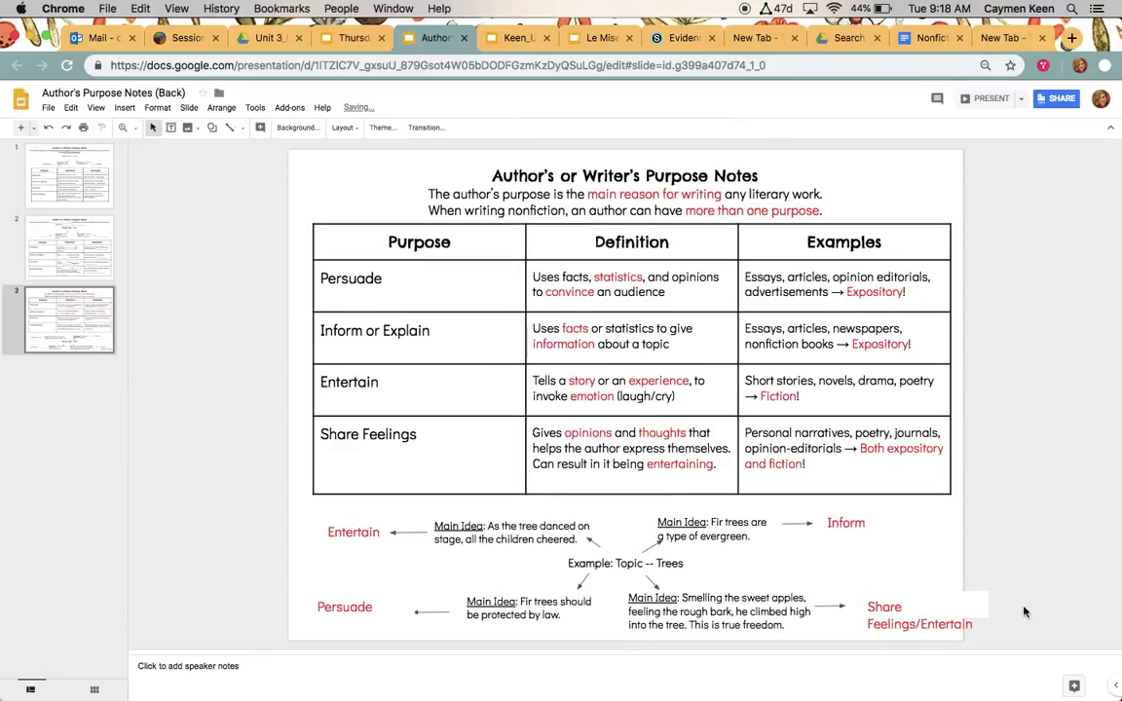